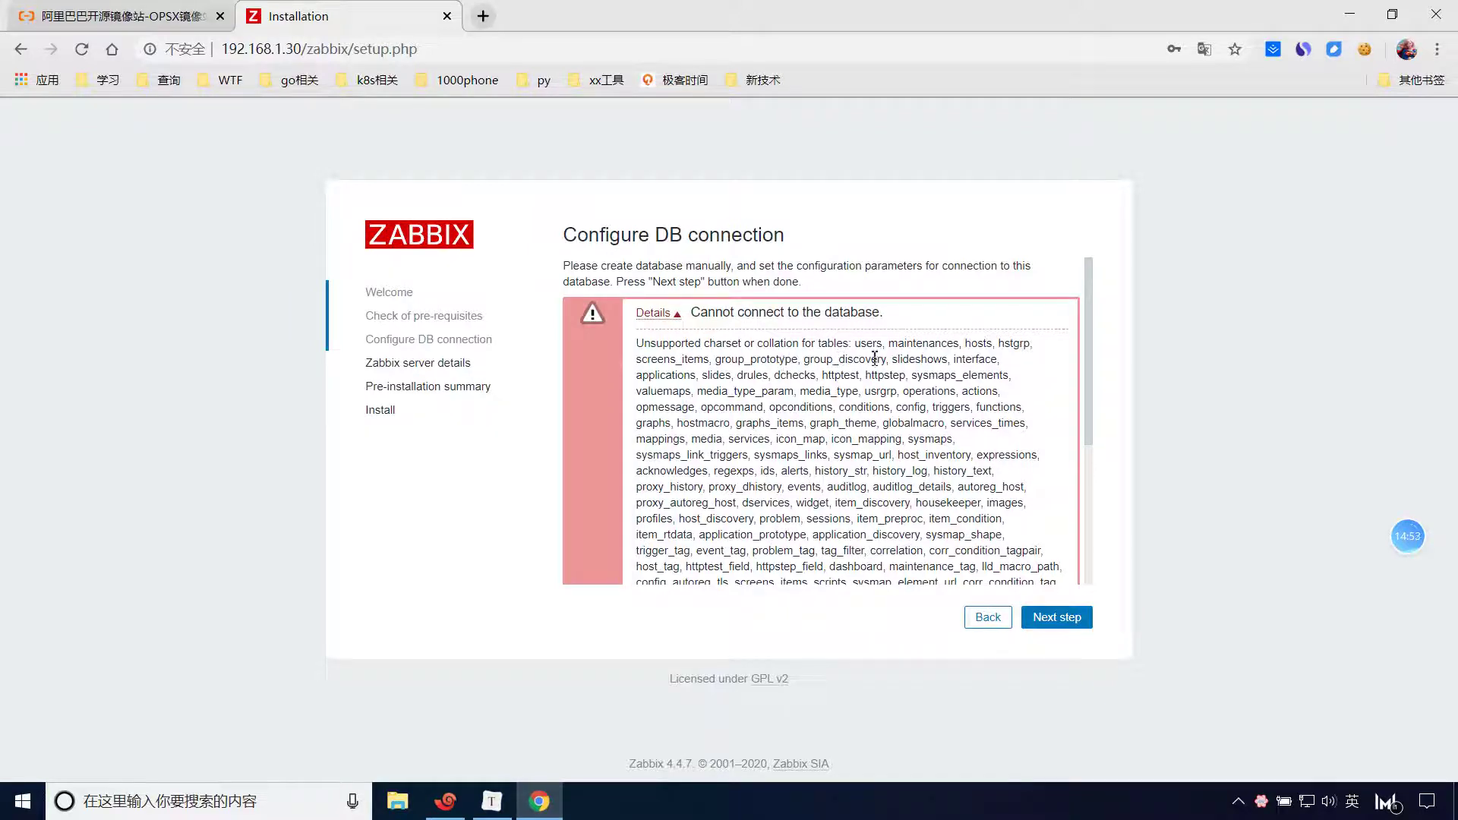
Reload a clean database connection form, declining Chrome's password save, and return to Xshell.
click(987, 617)
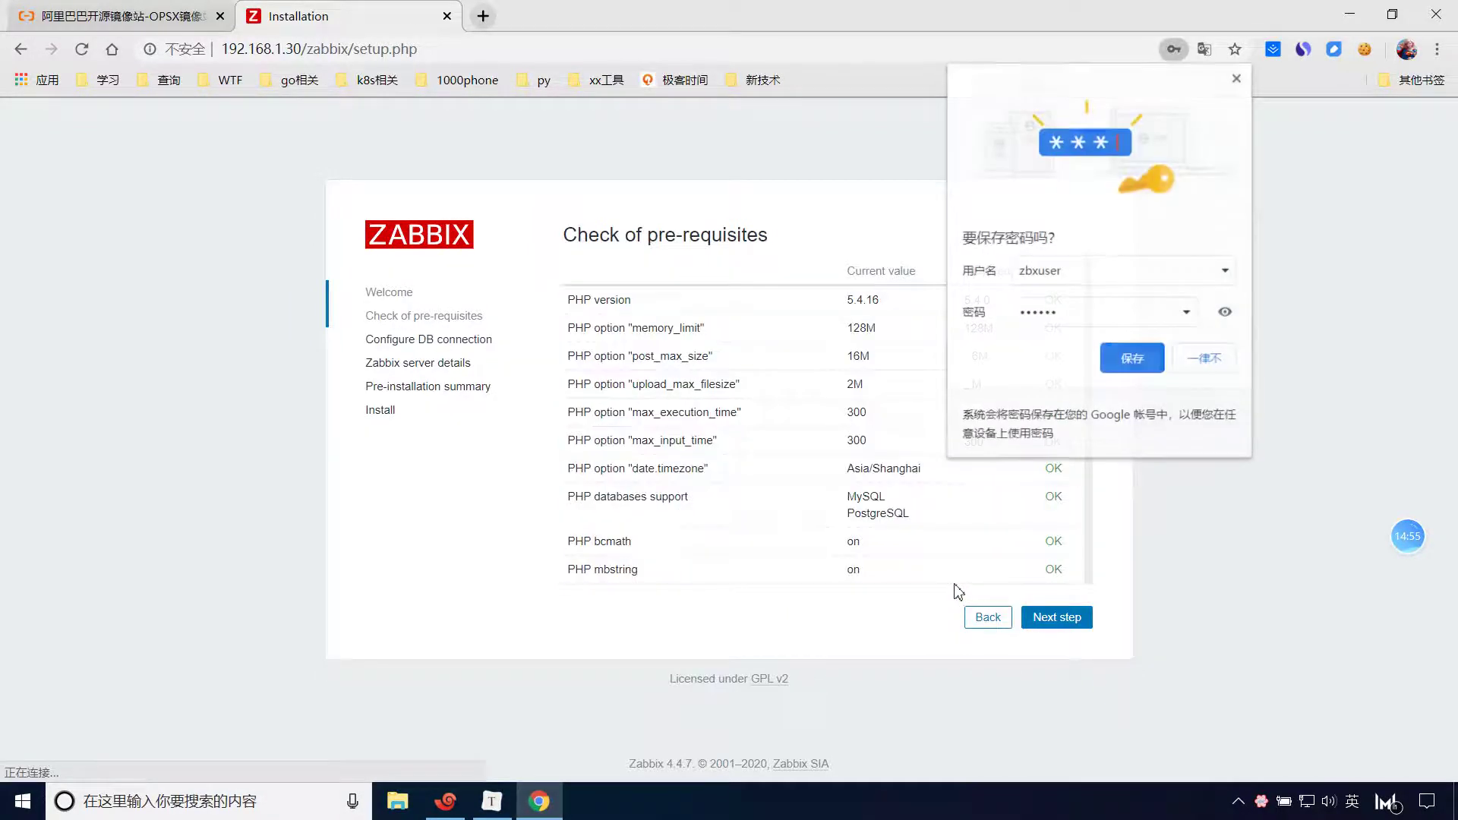
click(1205, 361)
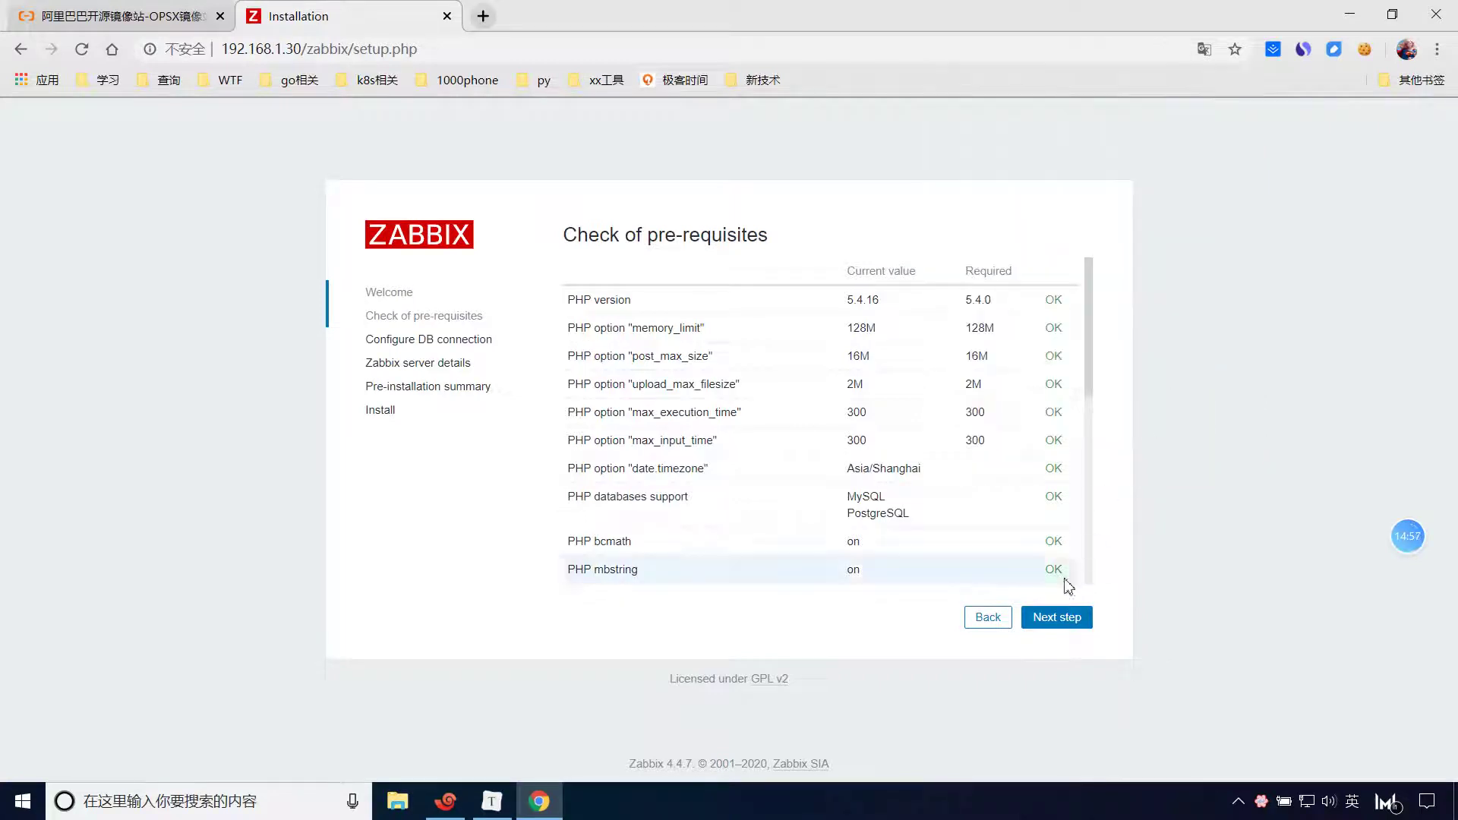
click(1055, 619)
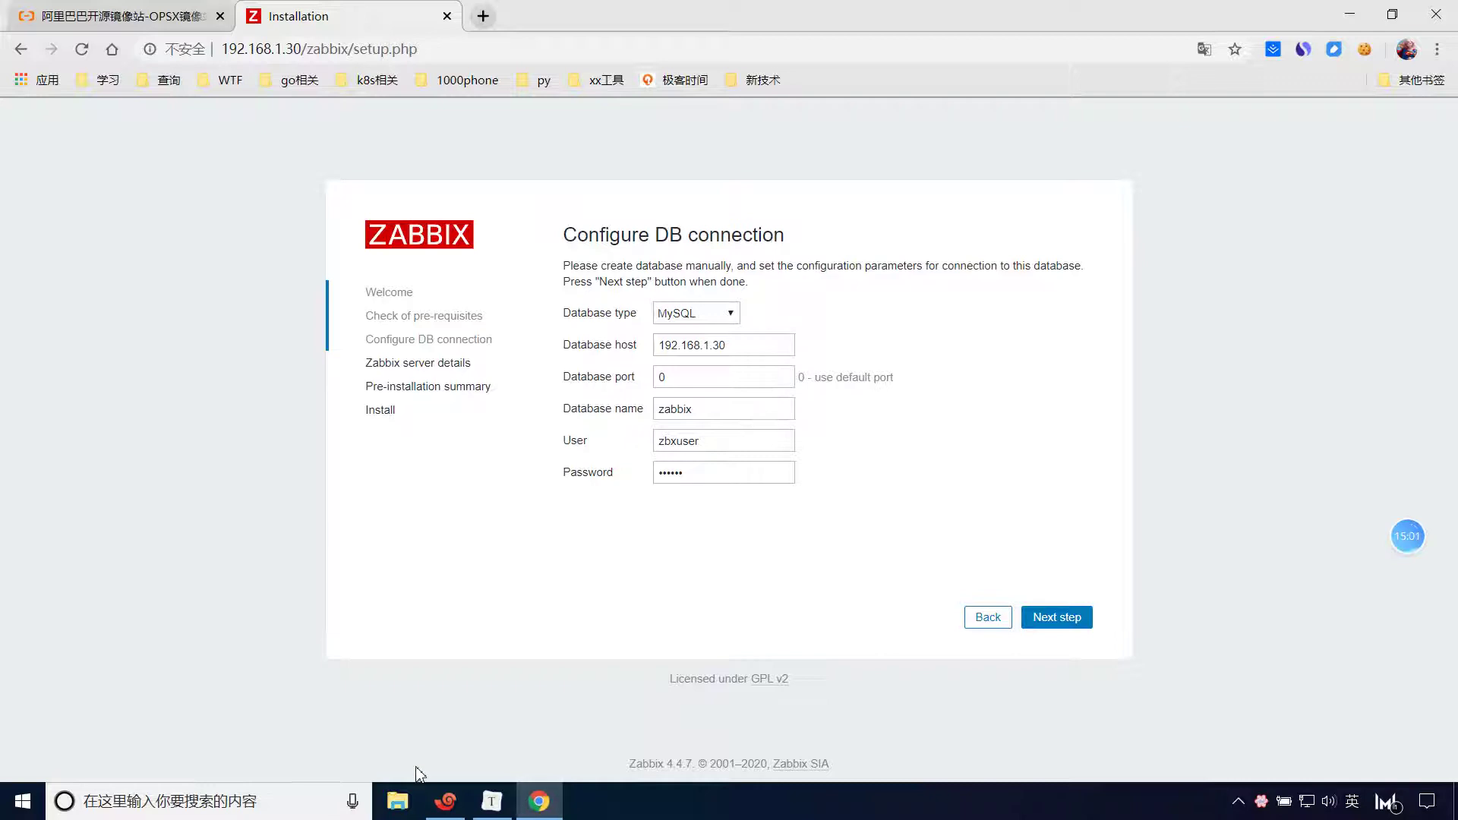
click(446, 801)
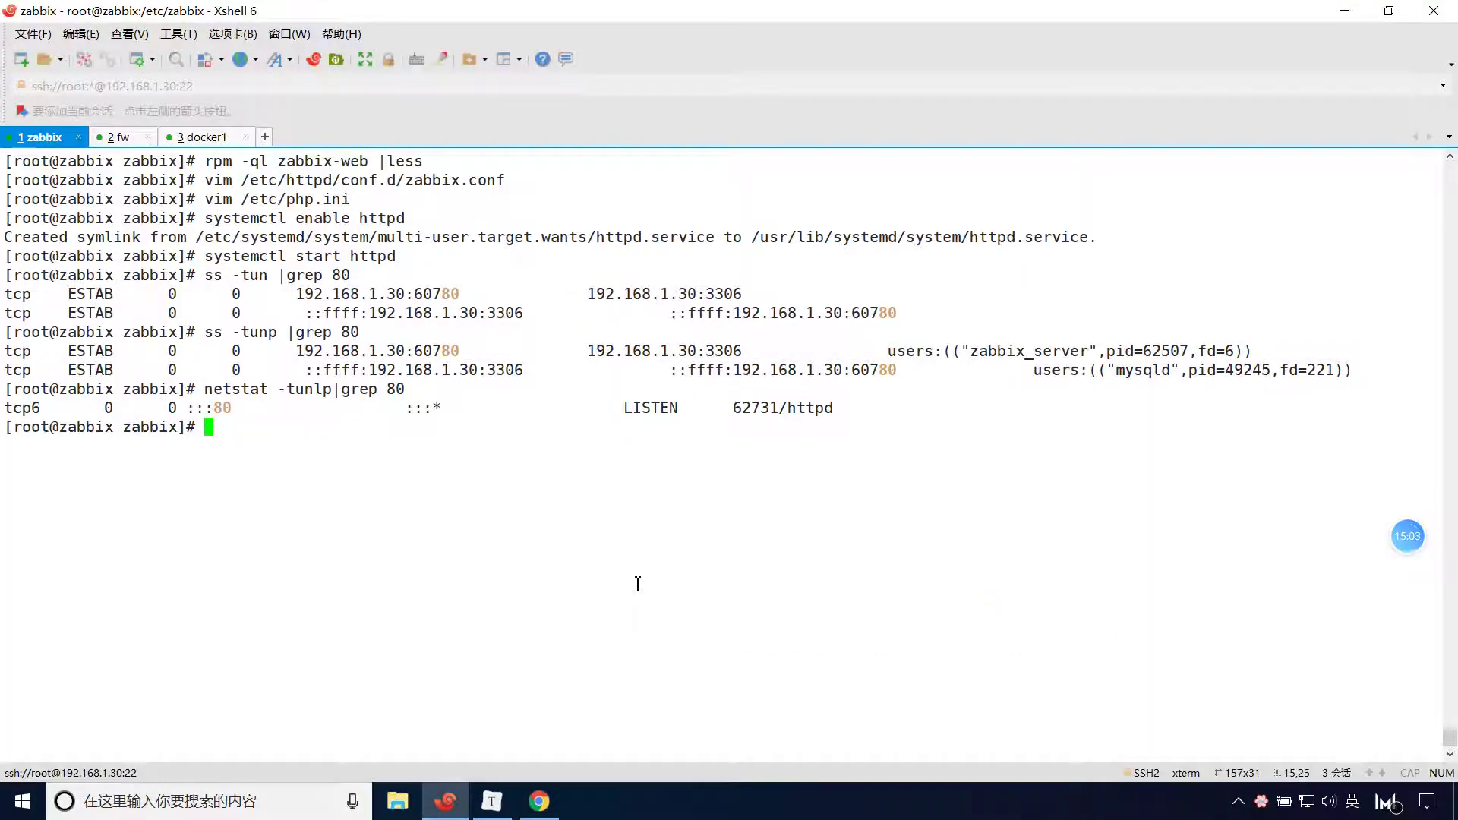
Log into MariaDB as the Zabbix database user and list databases with show databases;.
key(ctrl+l)
text(mysql -uzbx)
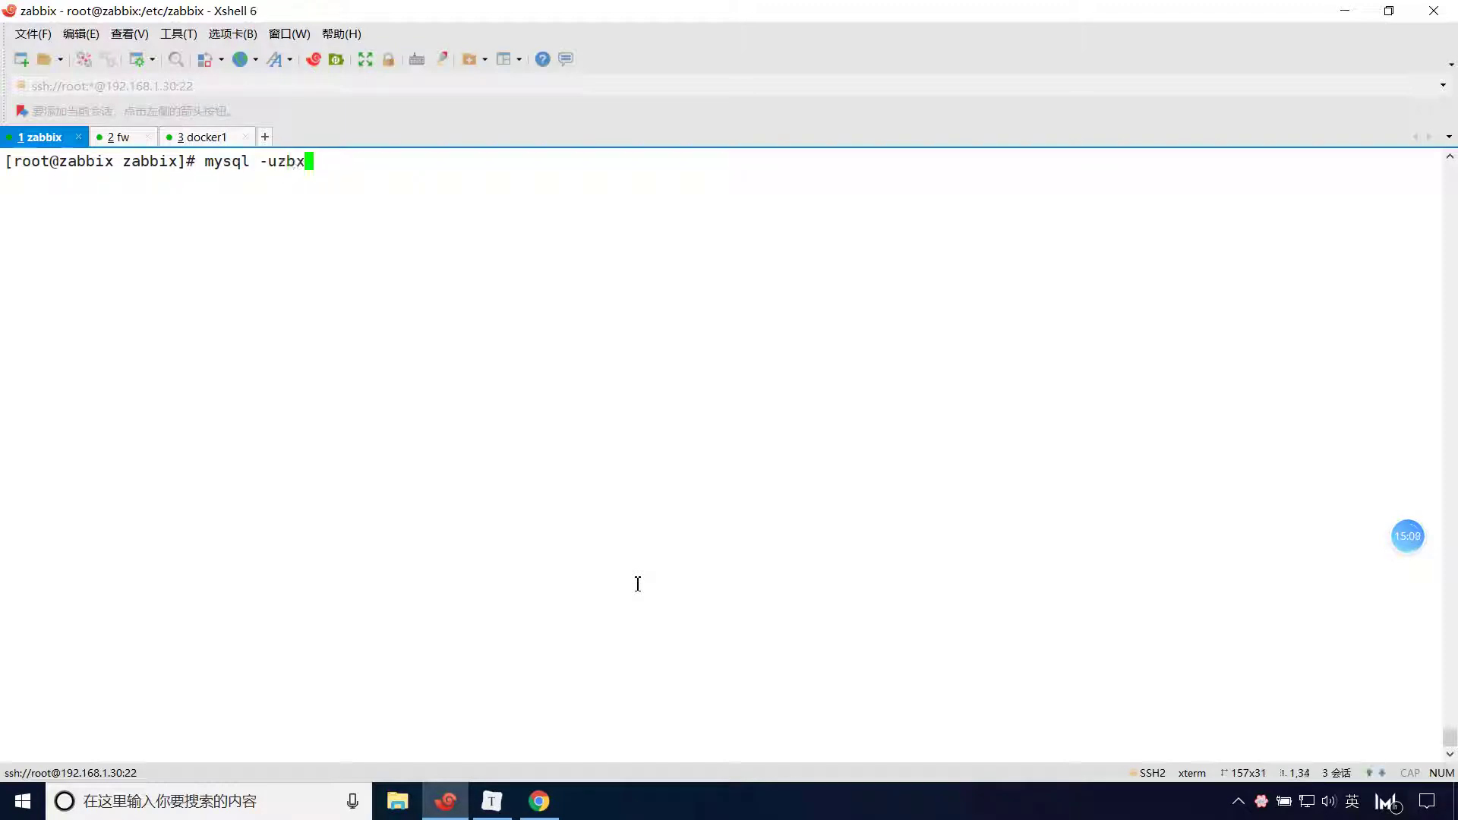
text(user -)
text(p)
text(zabbix)
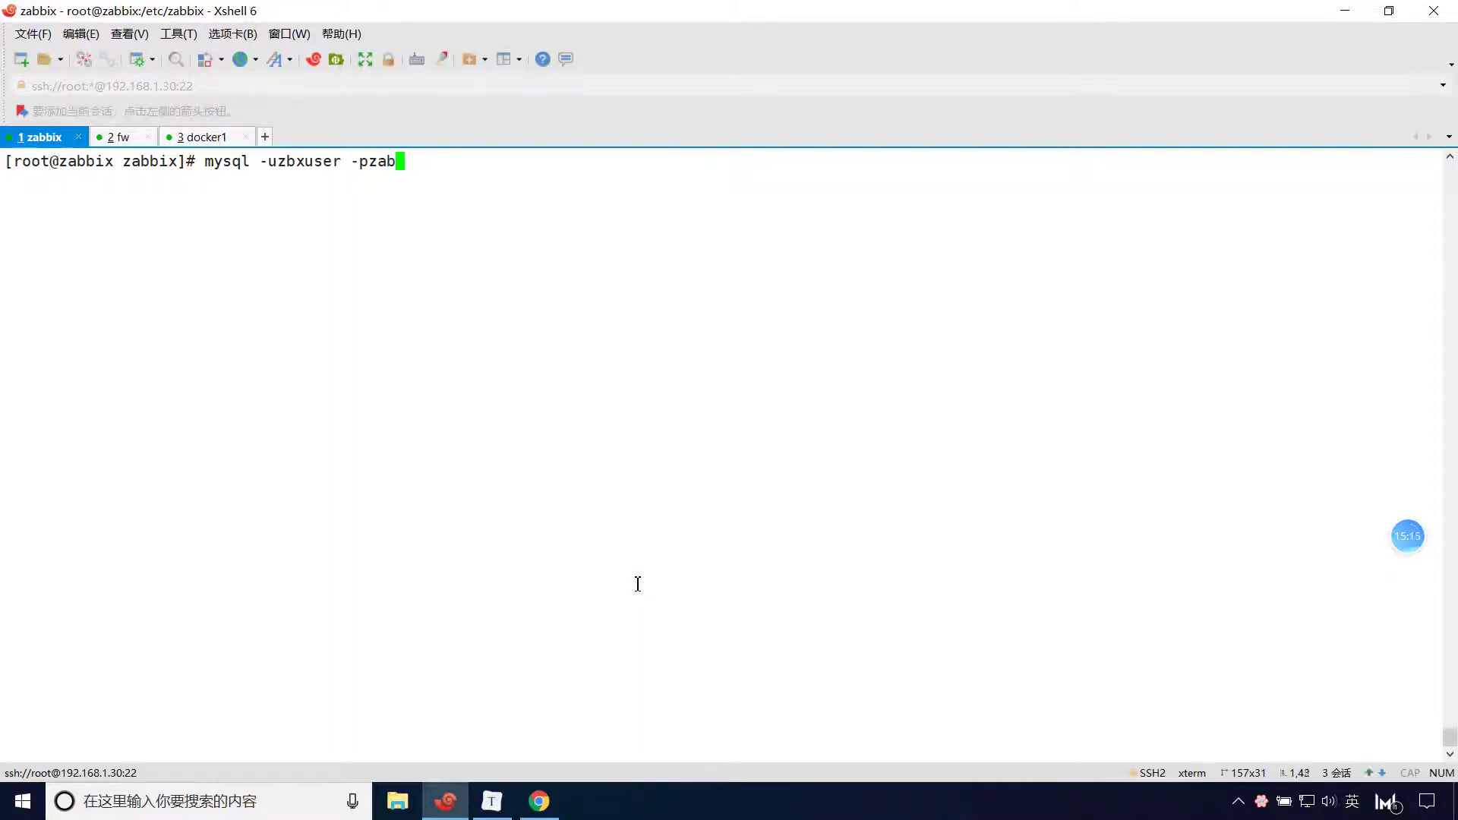
key(Return)
text(show database)
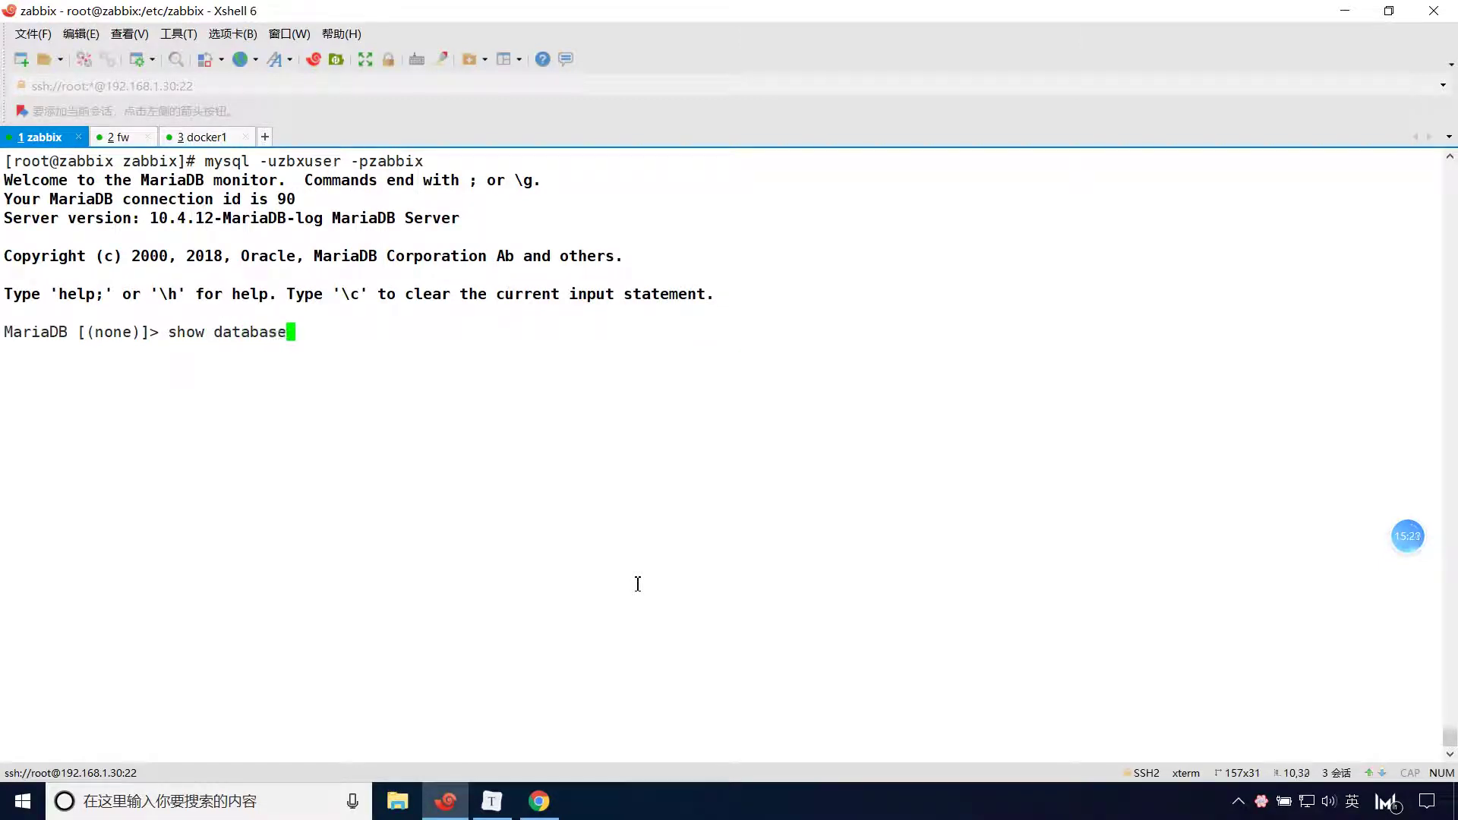
text(;)
key(Return)
key(Up)
text(s)
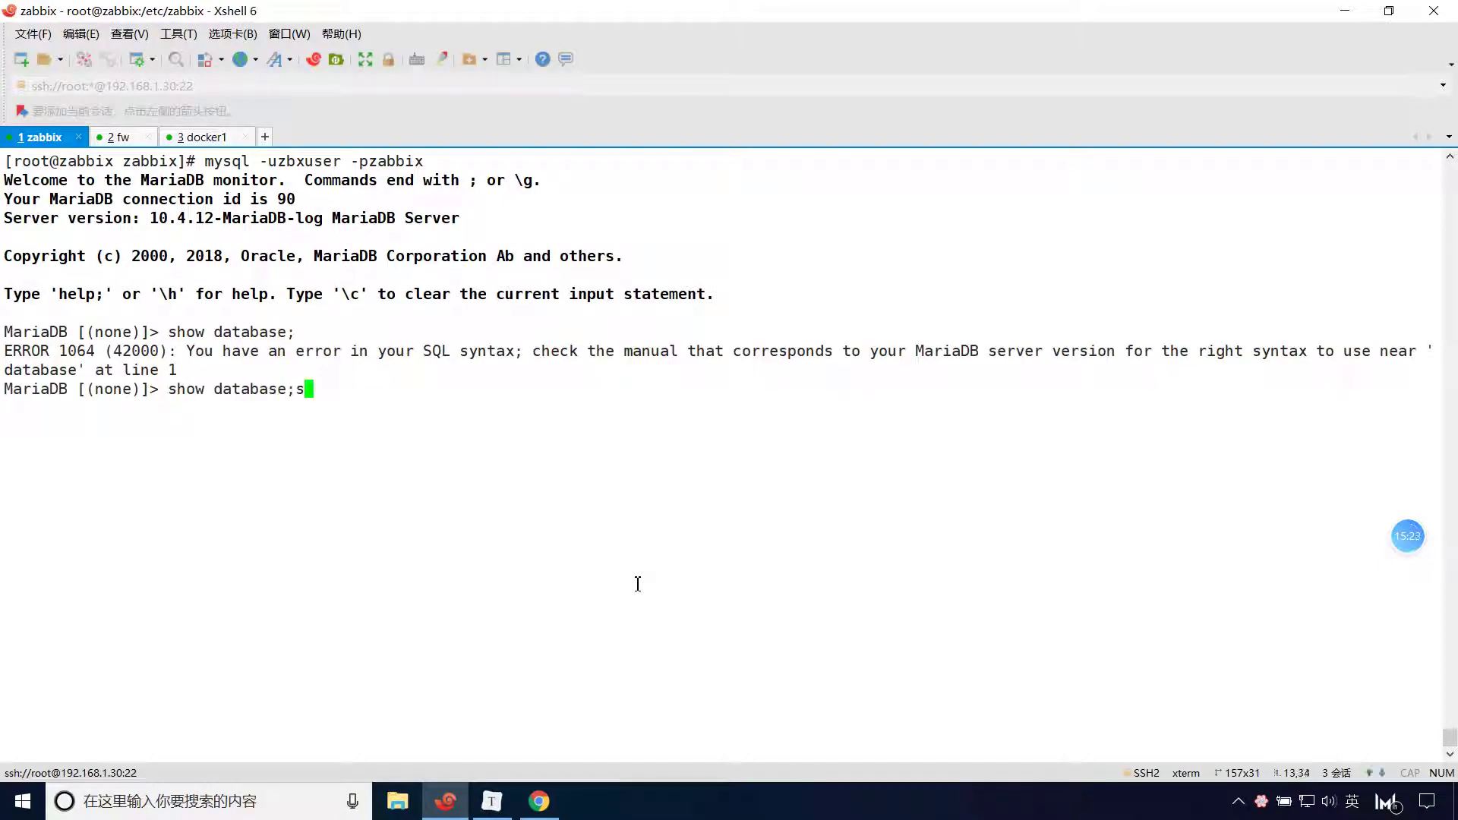
key(BackSpace)
key(BackSpace)
text(s;)
key(Return)
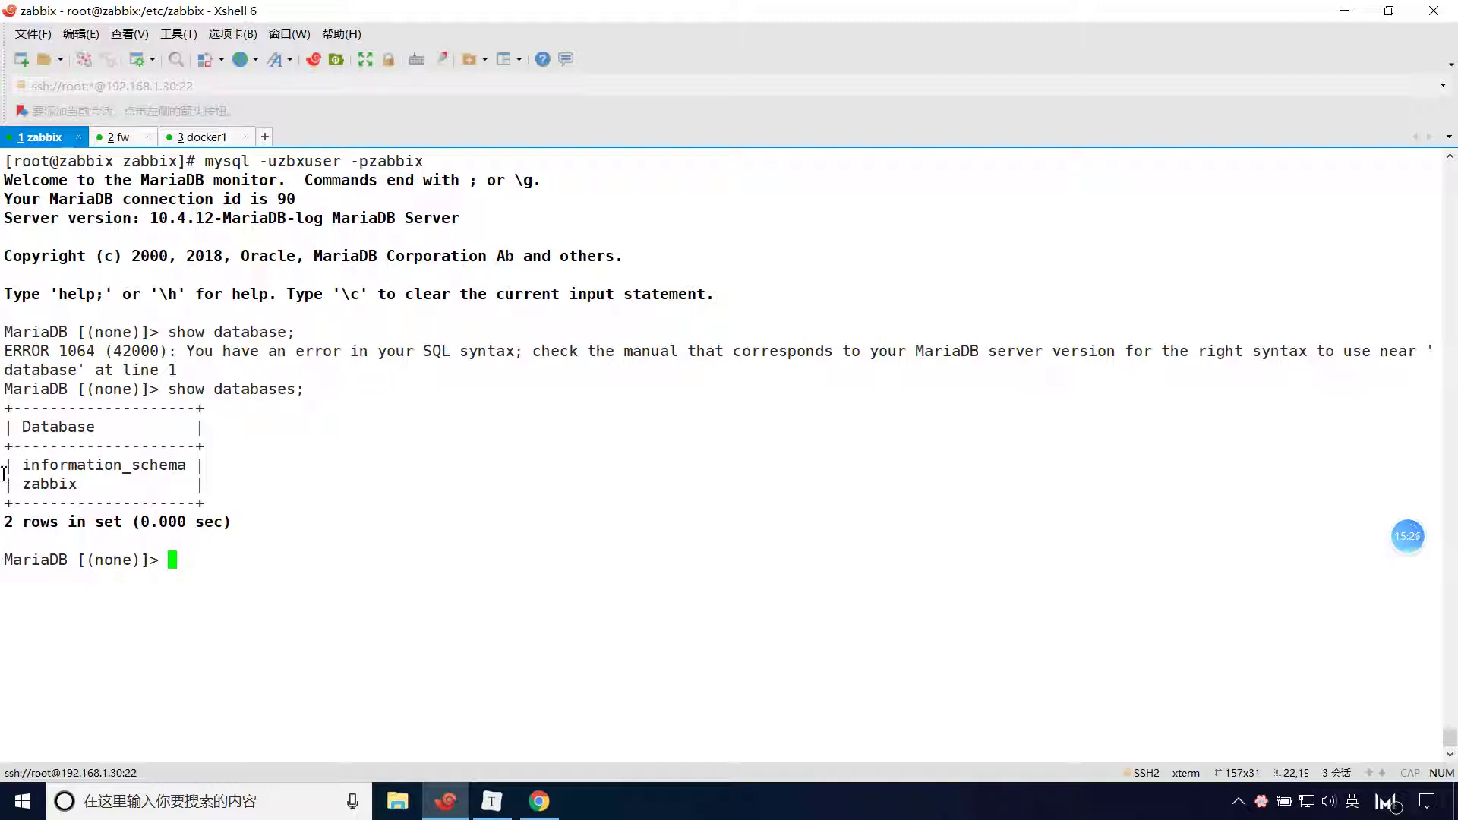
Copy the database name zabbix into the setup form's Database name field.
double_click(41, 487)
key(ctrl+c)
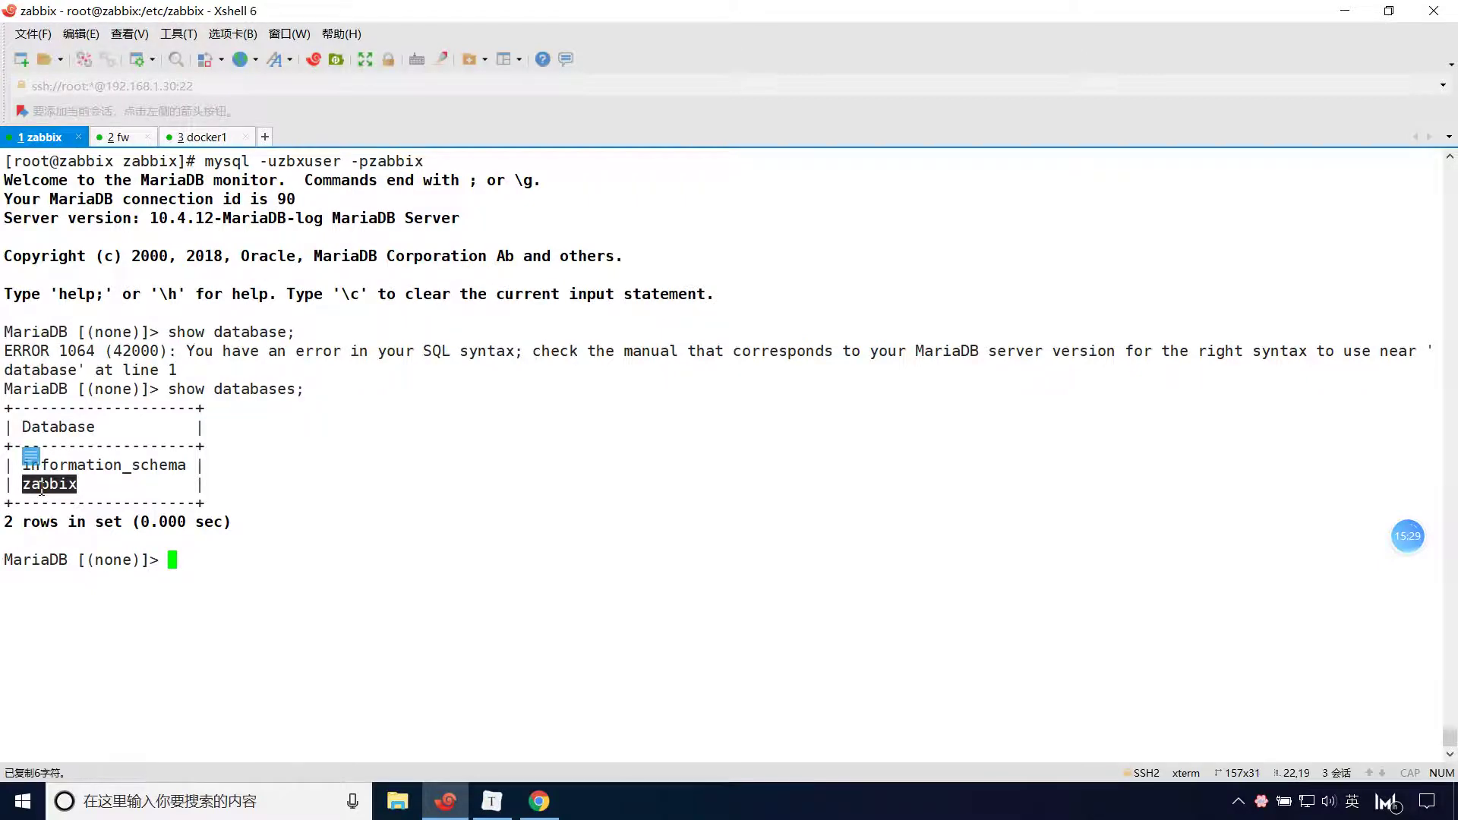
key(alt+Tab)
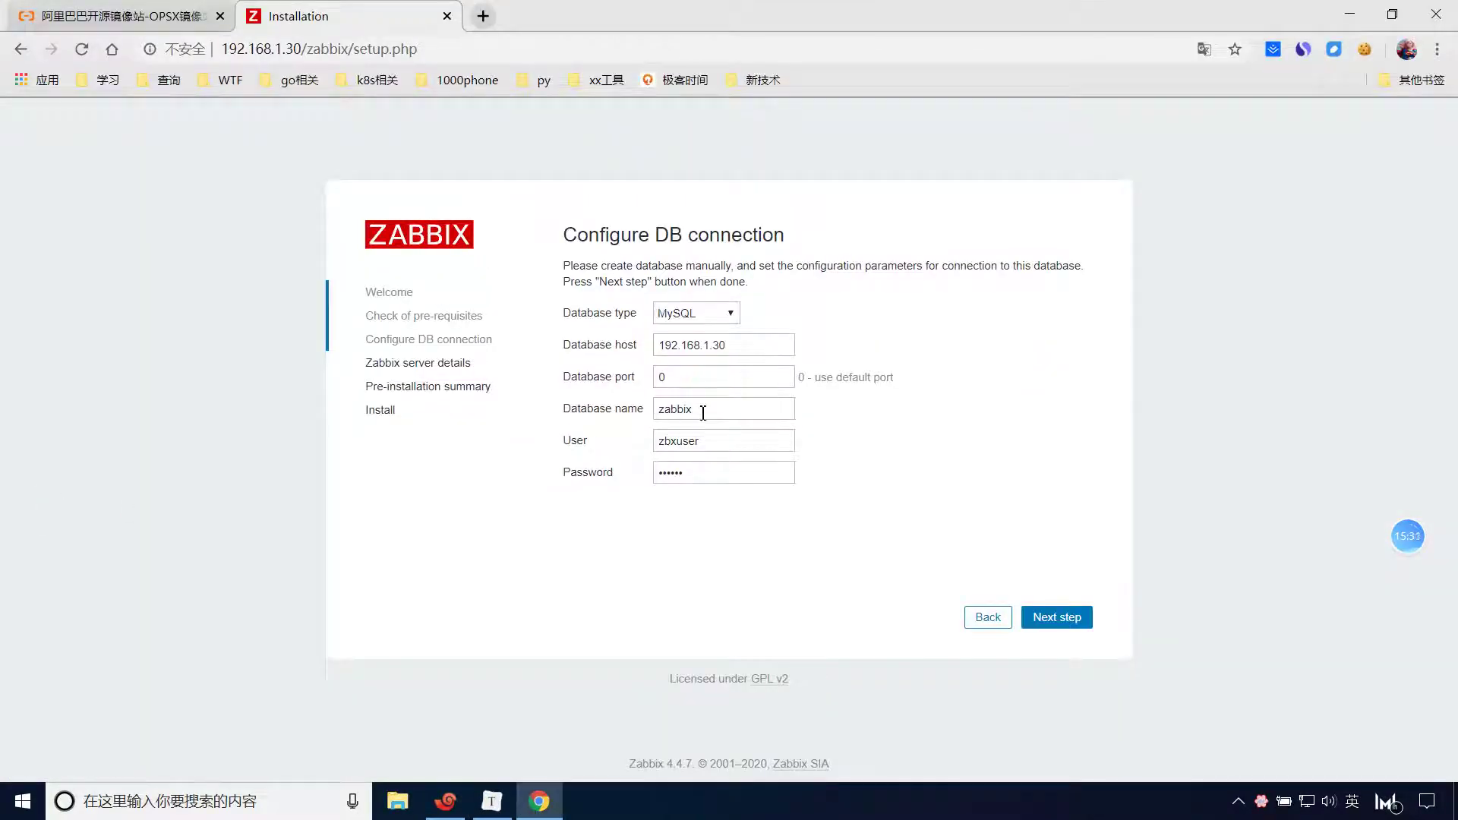
double_click(719, 410)
key(ctrl+v)
Copy the database user name from the login command into the form's User field.
key(alt+Tab)
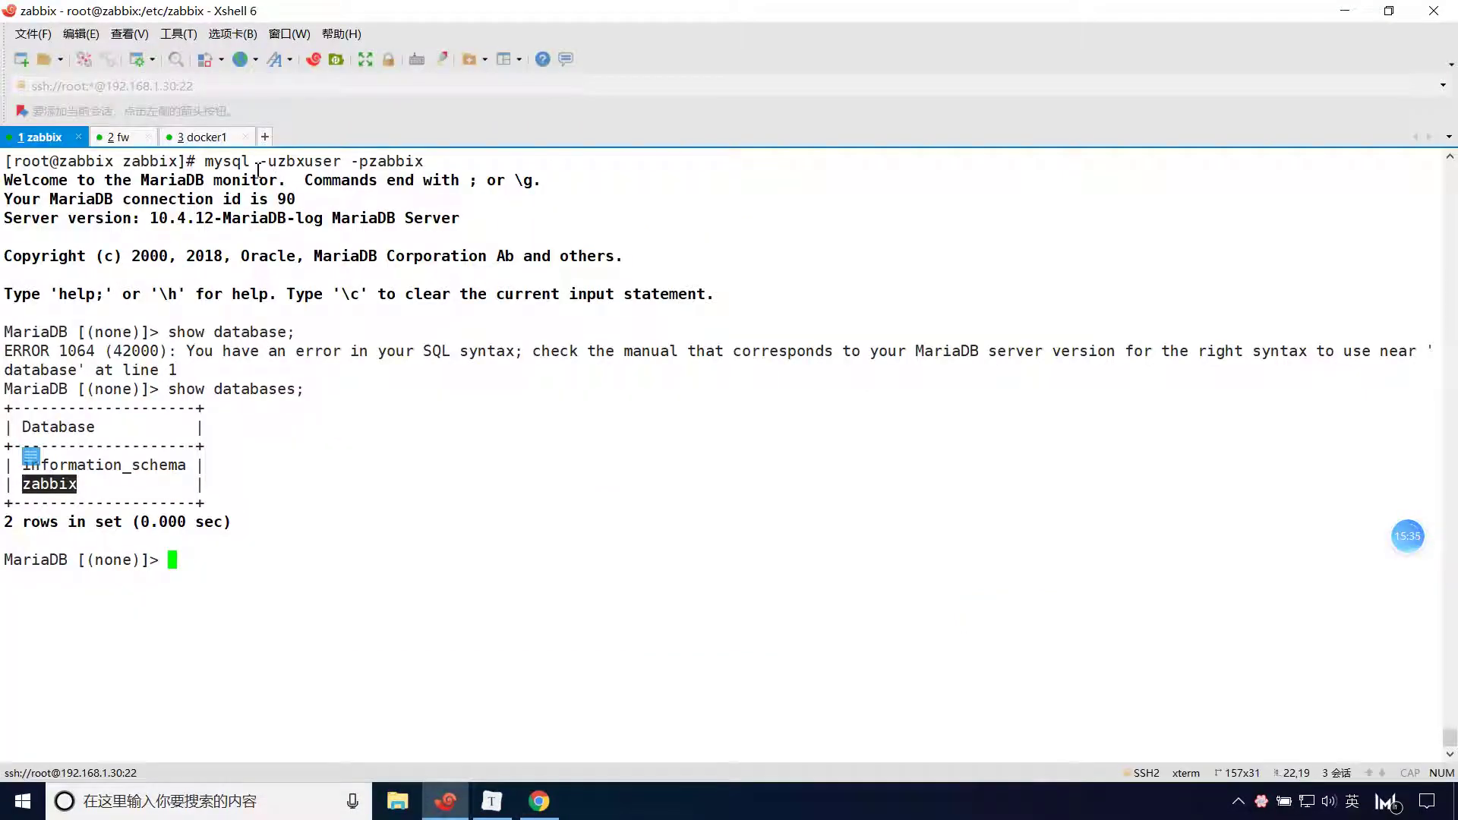
double_click(300, 161)
click(301, 161)
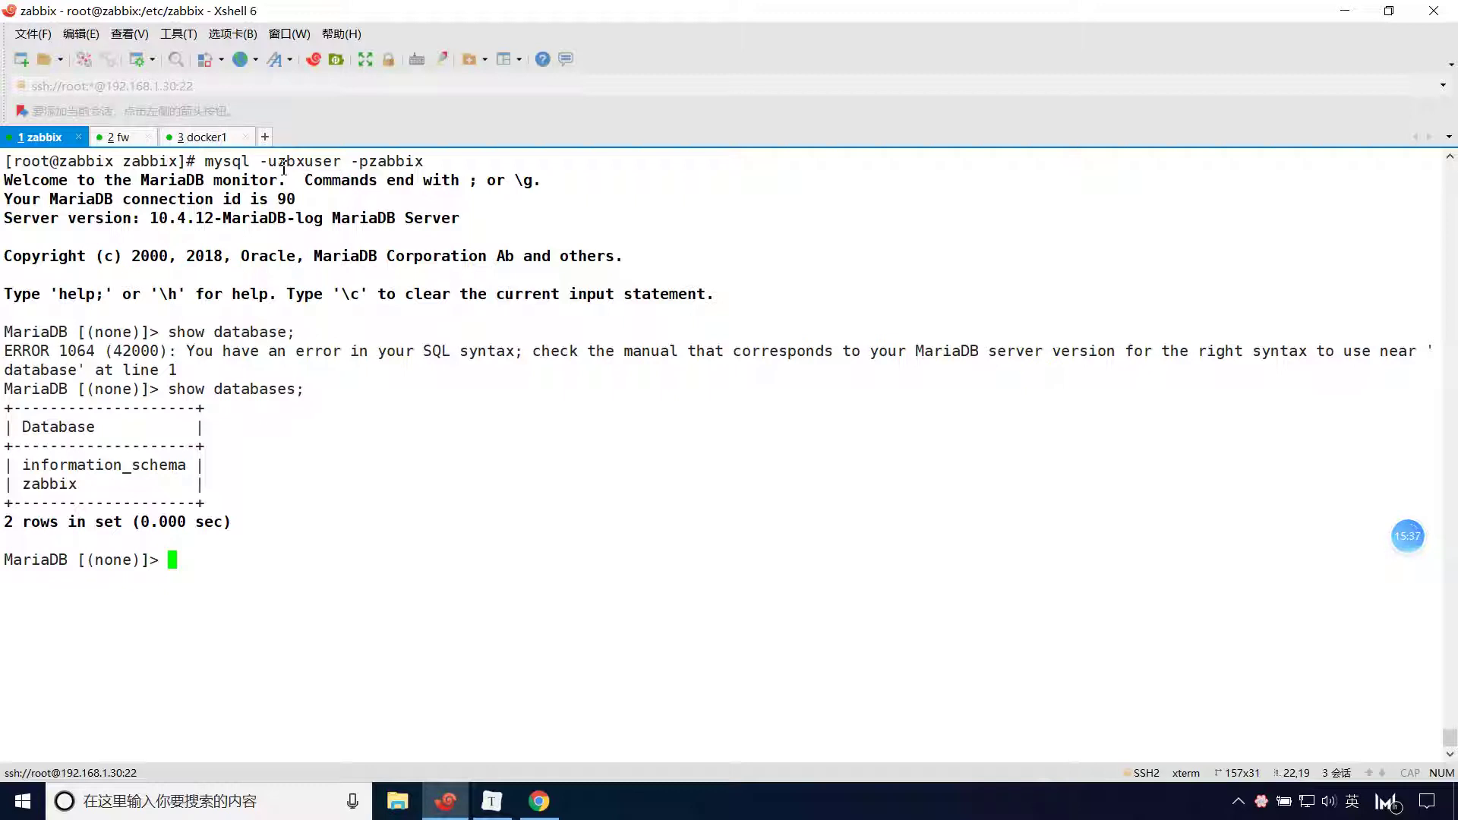
drag(278, 161, 344, 163)
key(ctrl+c)
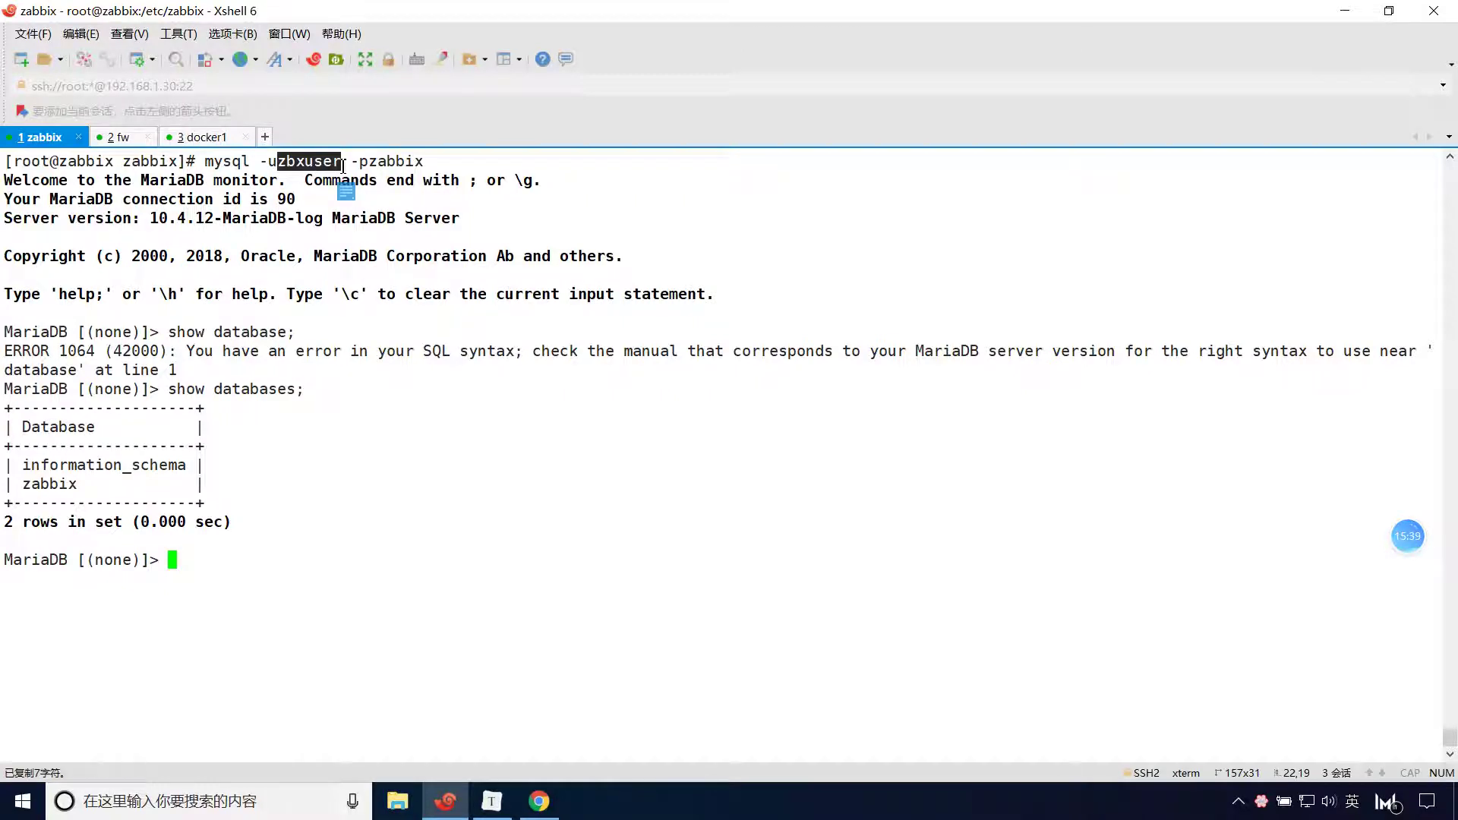
key(alt+Tab)
drag(714, 441, 661, 447)
key(ctrl+v)
Copy the database password from the login command for the form's Password field.
click(720, 472)
key(alt+Tab)
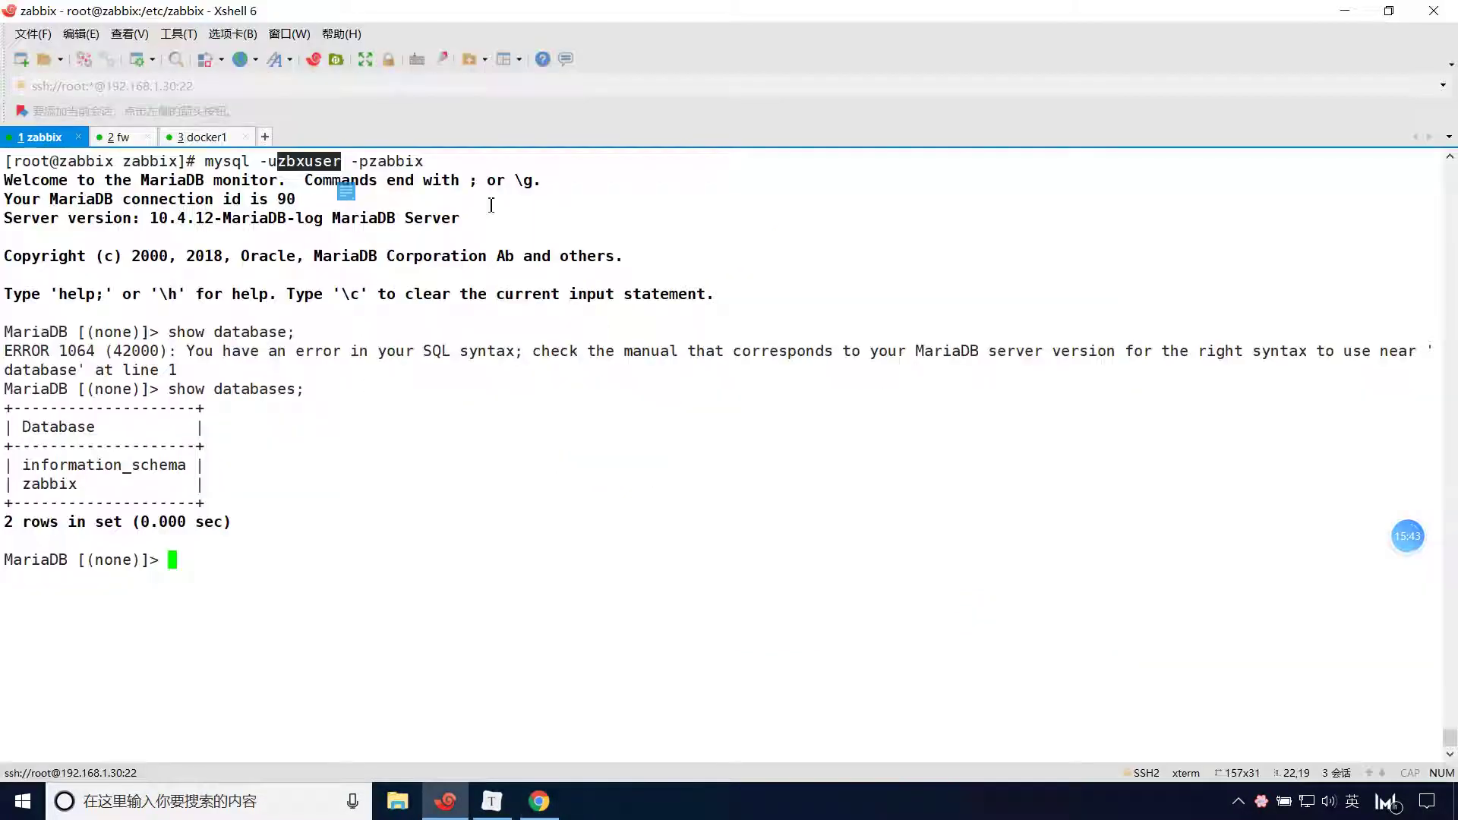
mouse_move(369, 161)
mouse_down()
mouse_move(433, 163)
mouse_move(371, 163)
mouse_up()
click(432, 163)
key(alt+Tab)
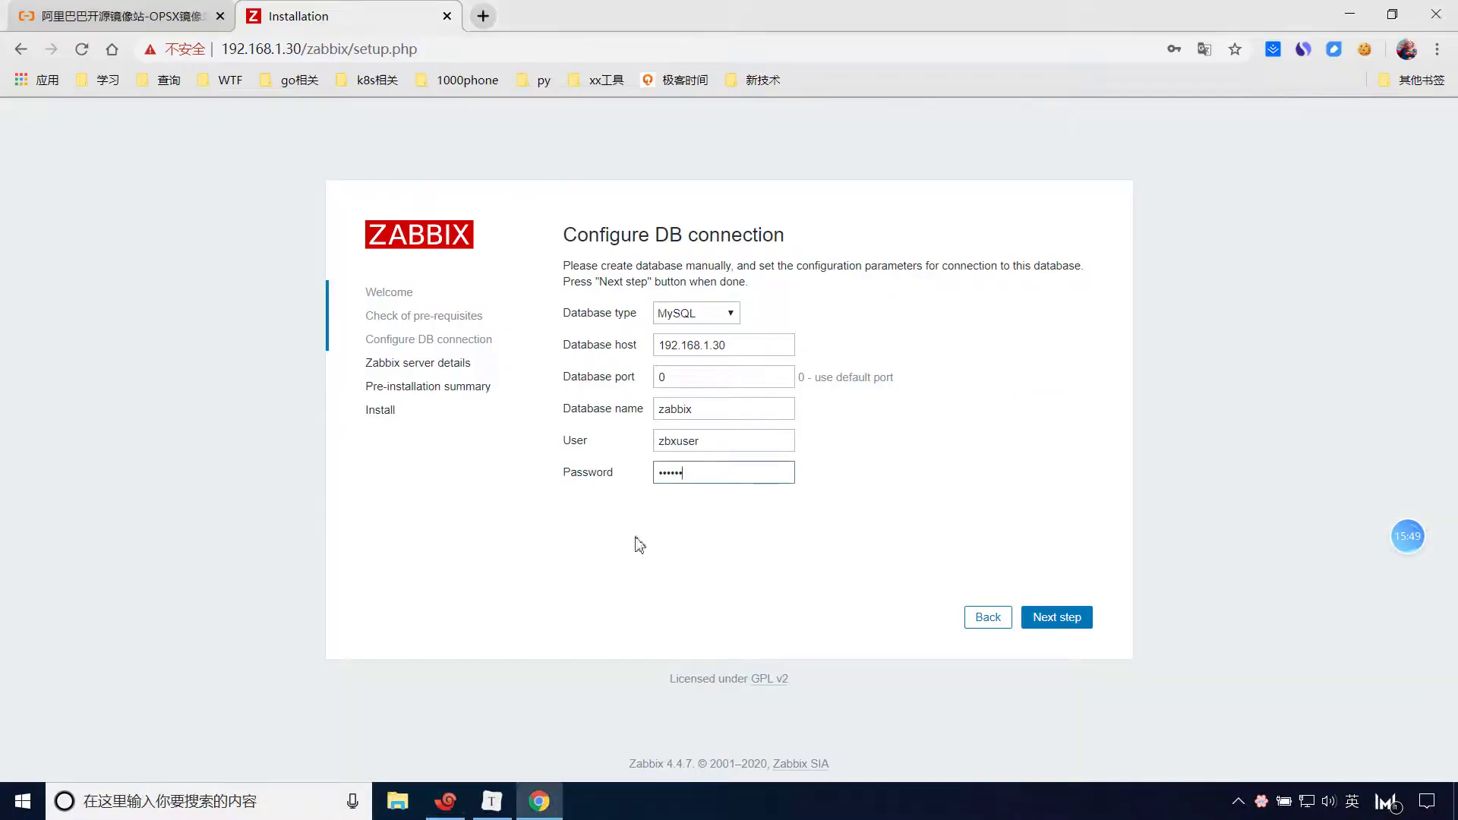
Replace the Password field with the copied password and submit the connection settings.
drag(717, 471, 644, 482)
key(BackSpace)
key(ctrl+v)
click(1057, 618)
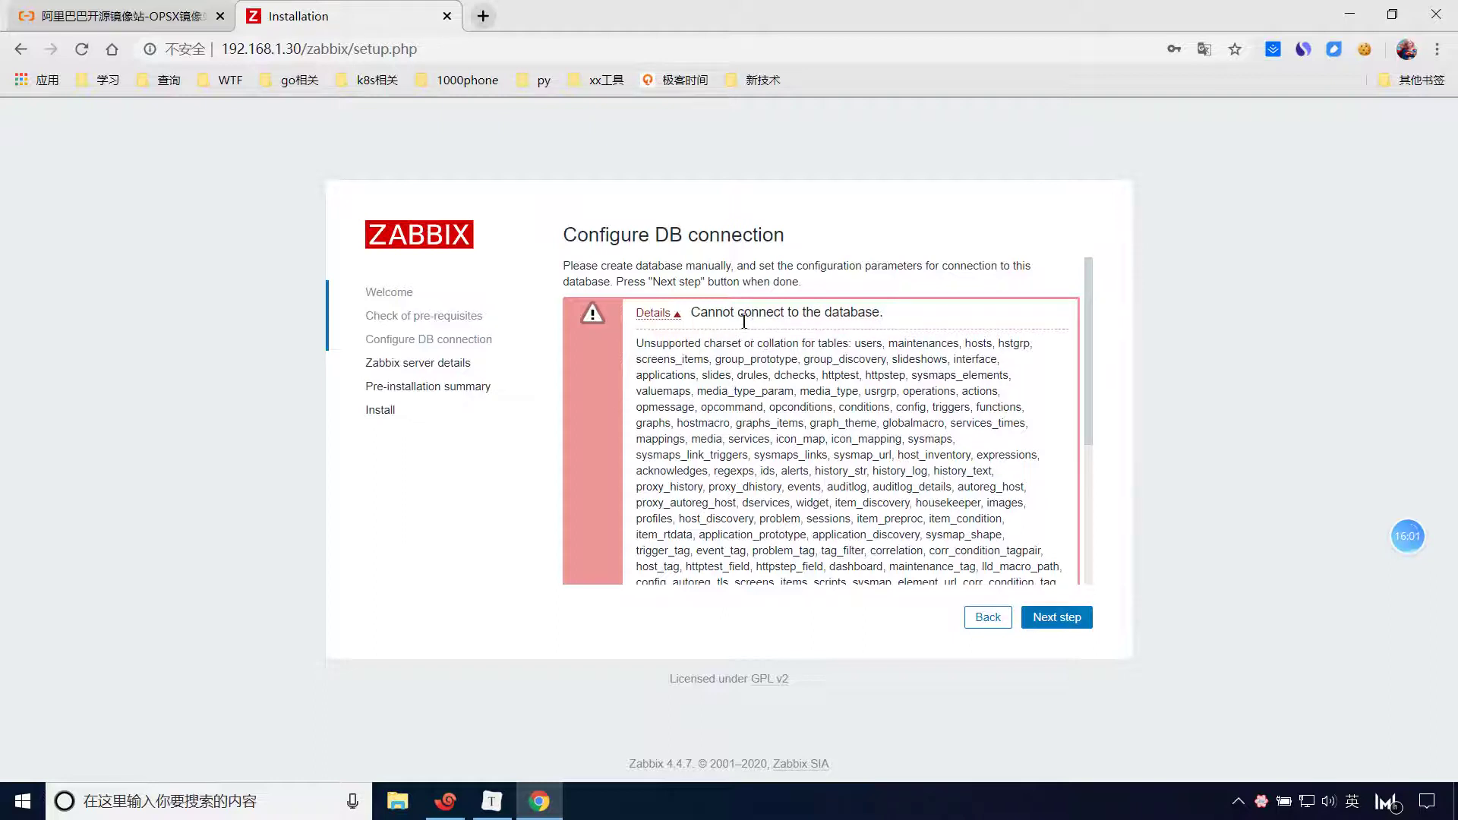
Retry the connection with Database host localhost and advance to the Zabbix server details step.
click(990, 619)
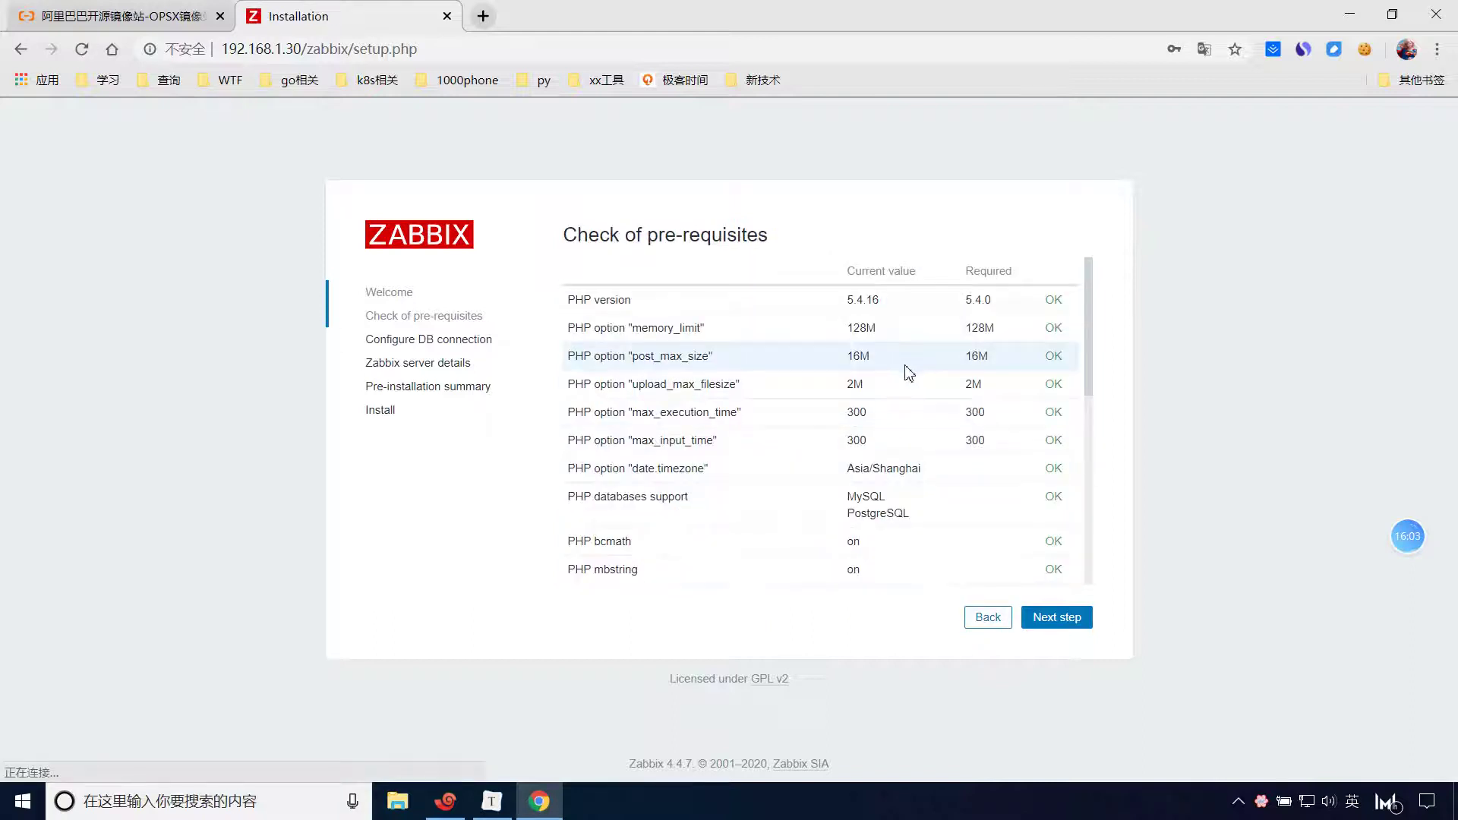
click(1039, 618)
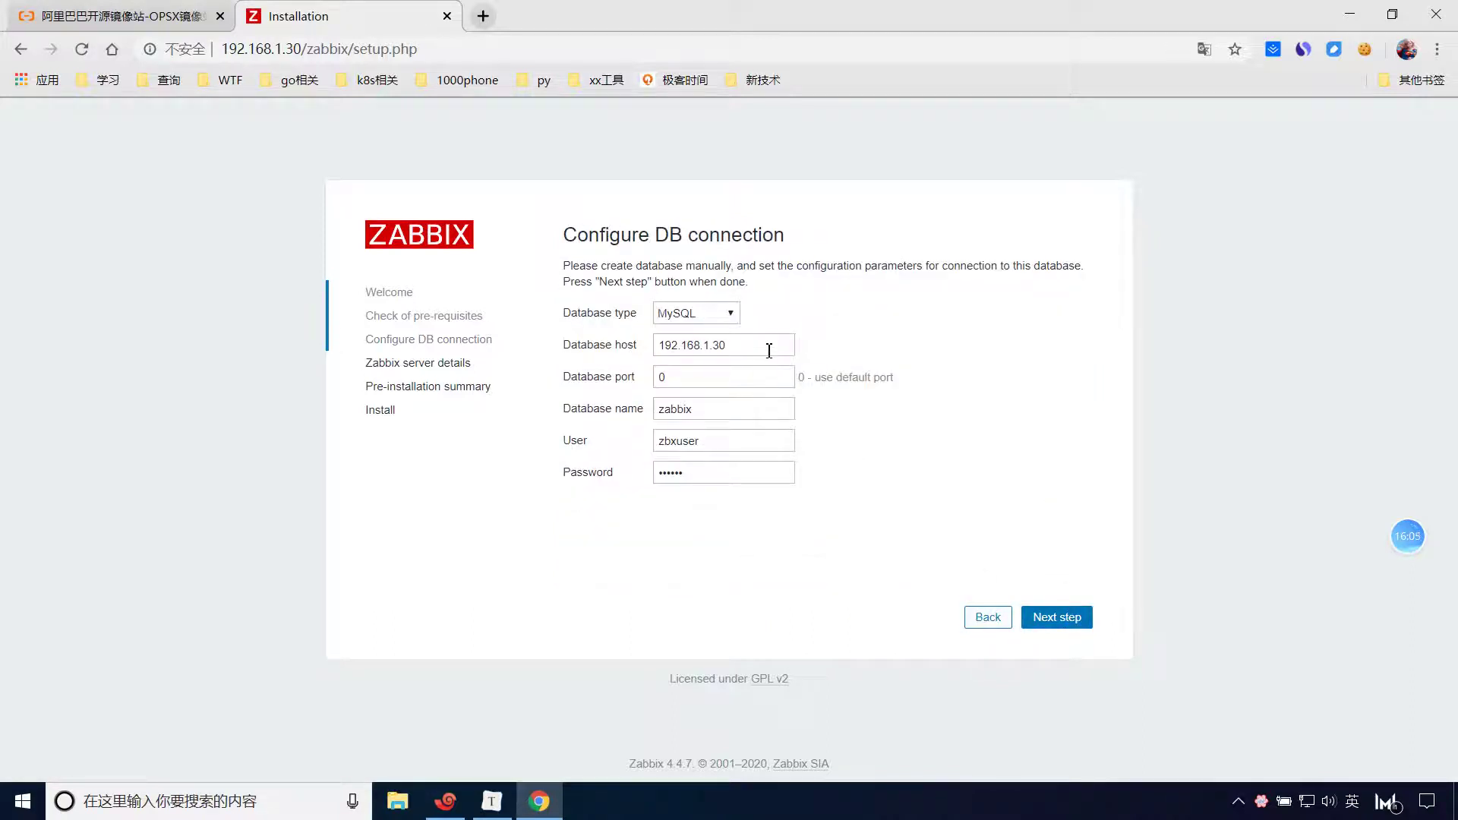
drag(769, 351, 580, 351)
key(BackSpace)
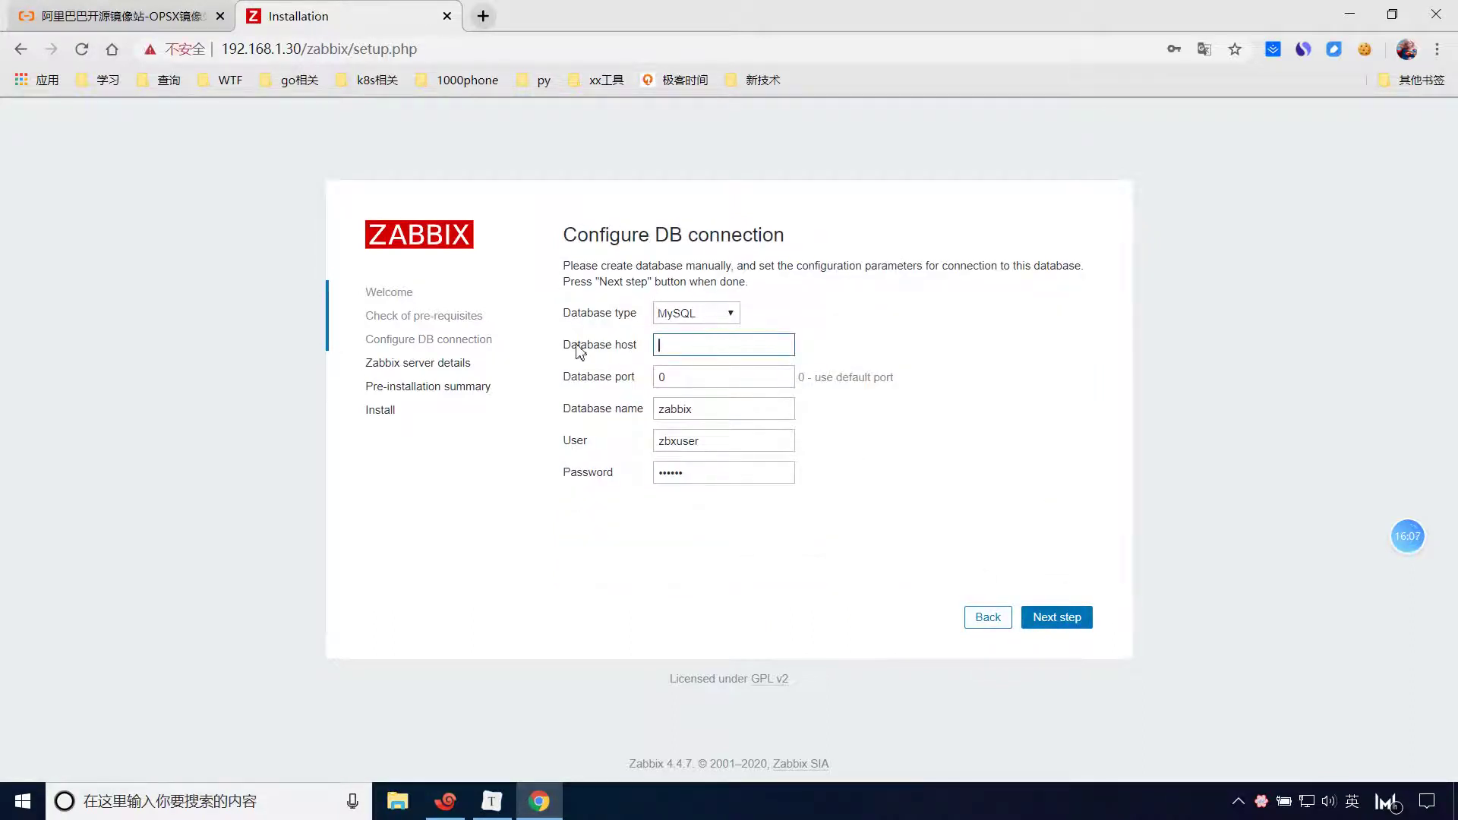
text(localhost)
click(1051, 624)
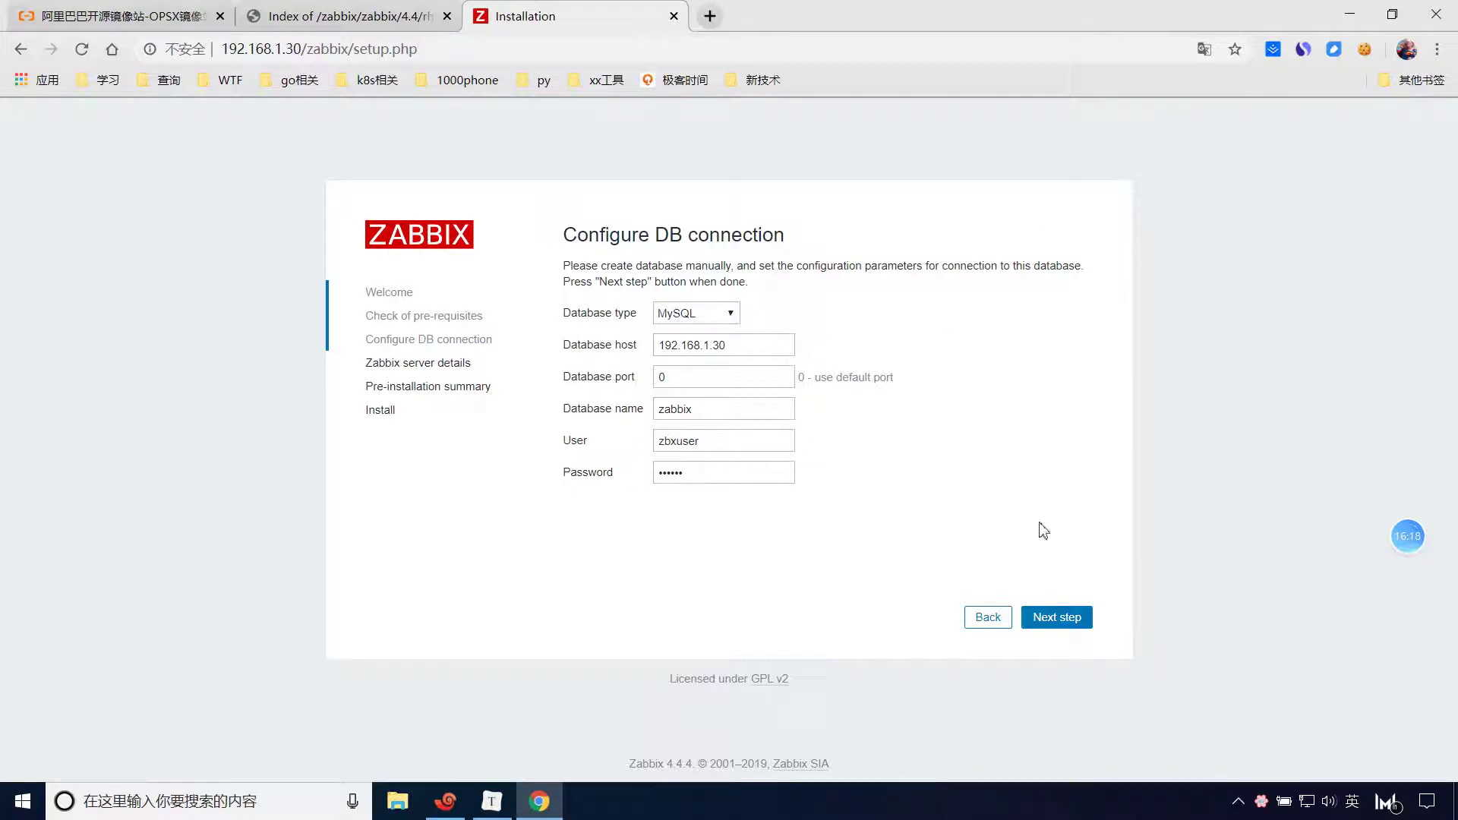
click(1077, 618)
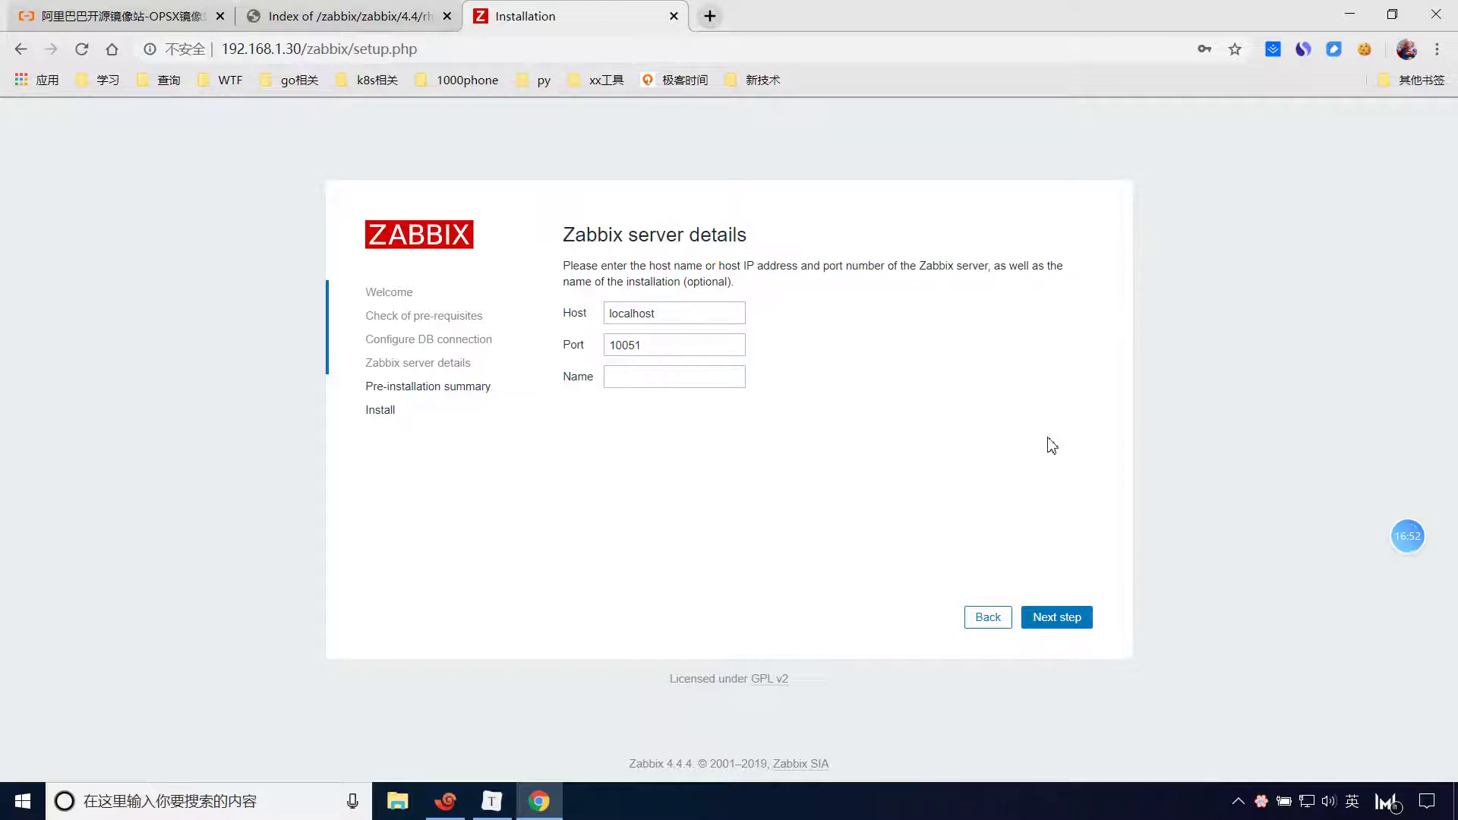
click(446, 801)
List the config folder, then the downloaded packages in /usr/local/src, checking version 4.4.4.
text(ls)
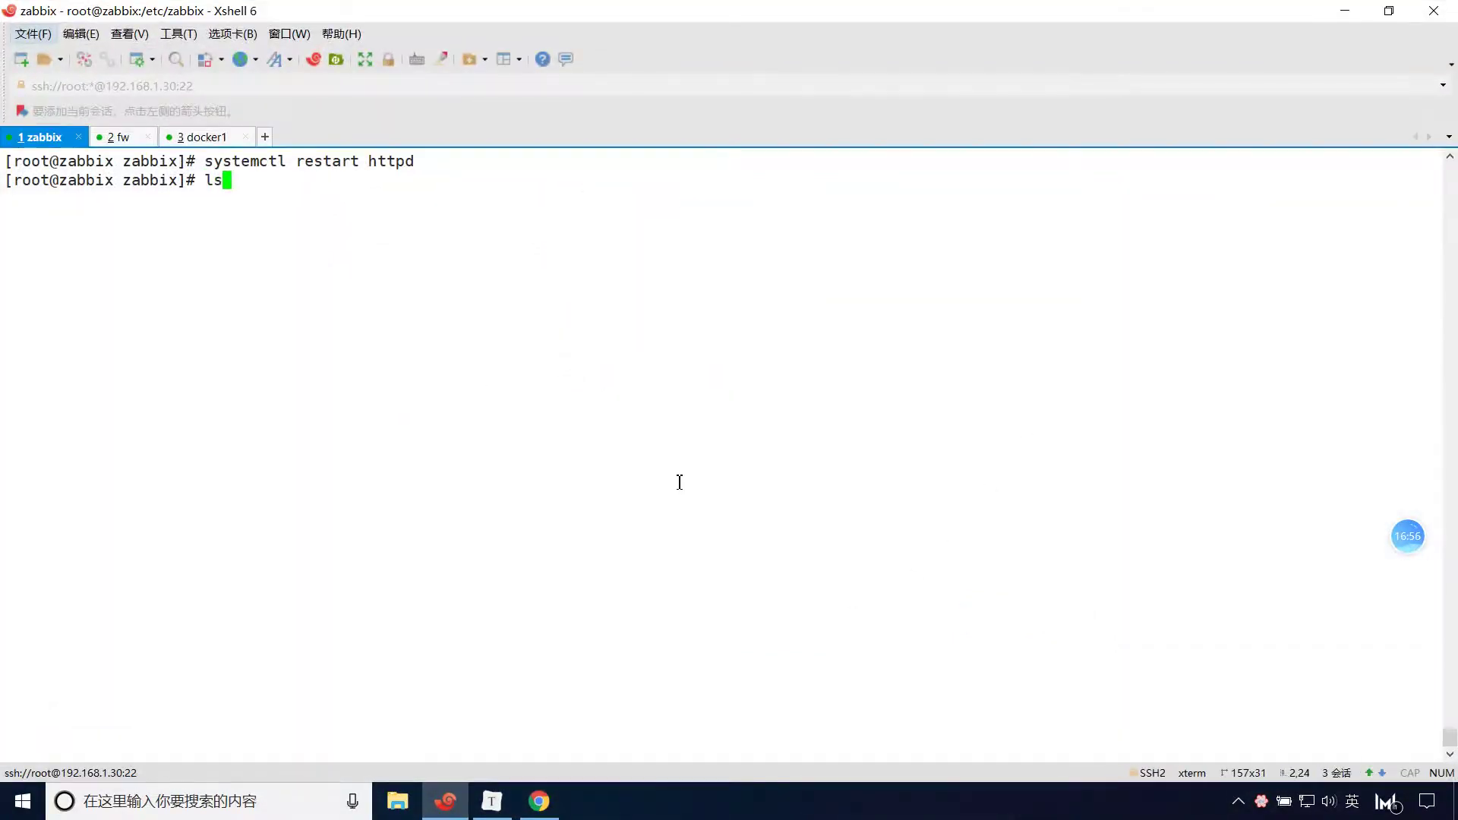
key(Return)
text(cd /usr/local/src/)
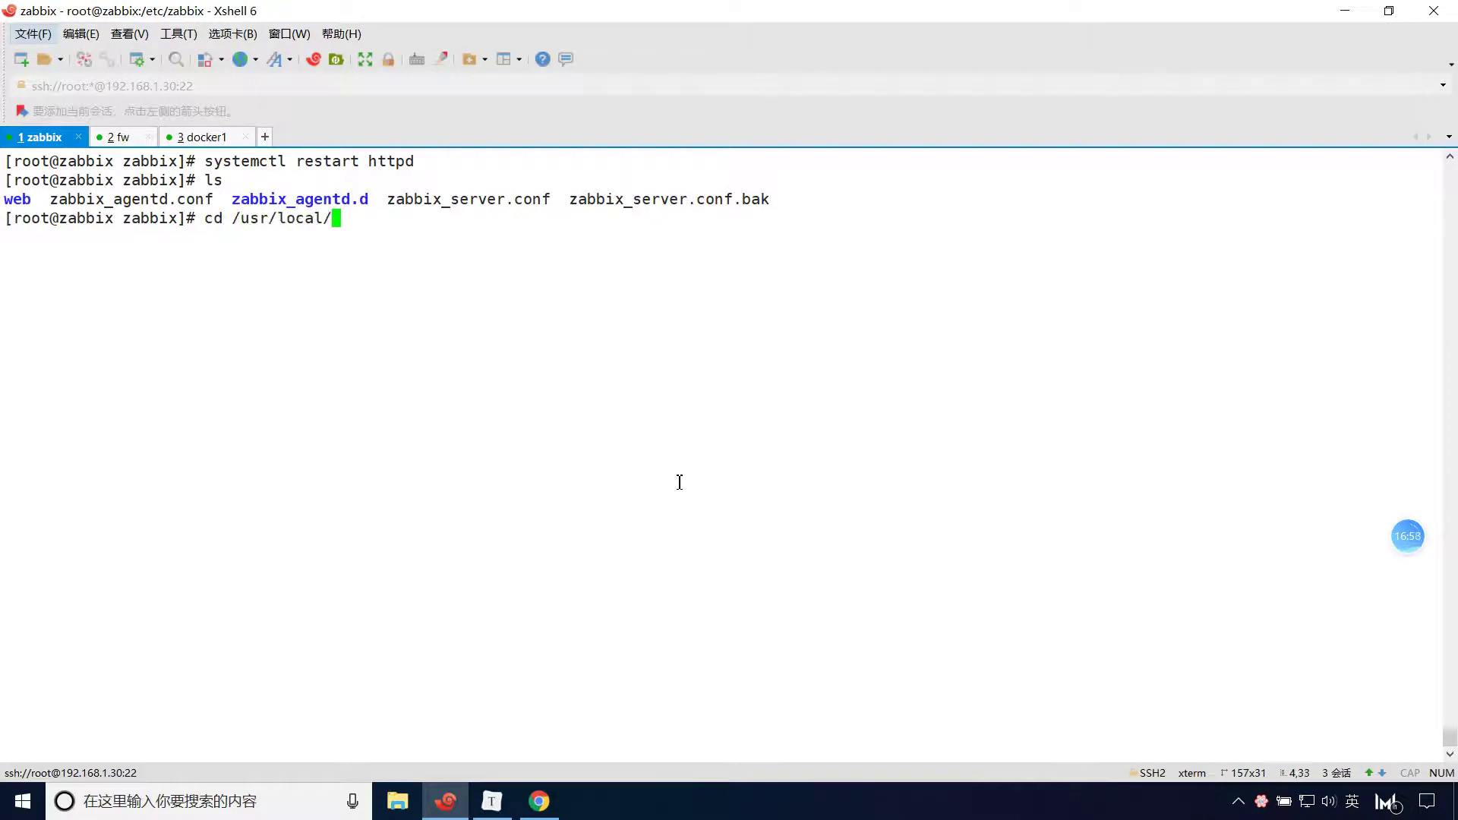
key(Return)
text(ll)
key(Return)
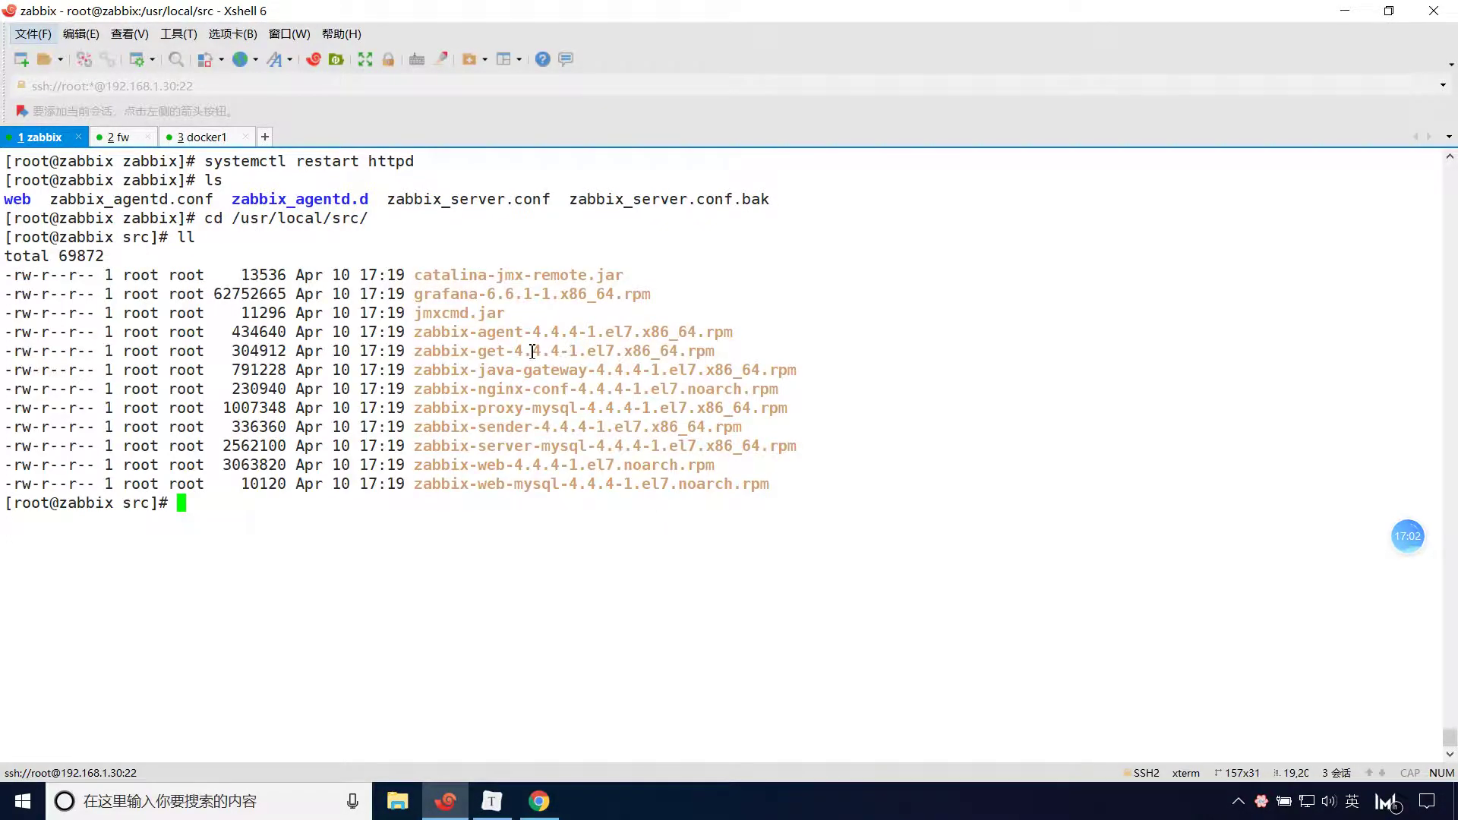
drag(519, 351, 567, 350)
click(560, 515)
Return to the home directory, list its files, clear the screen and minimize Xshell.
text(cd)
key(Return)
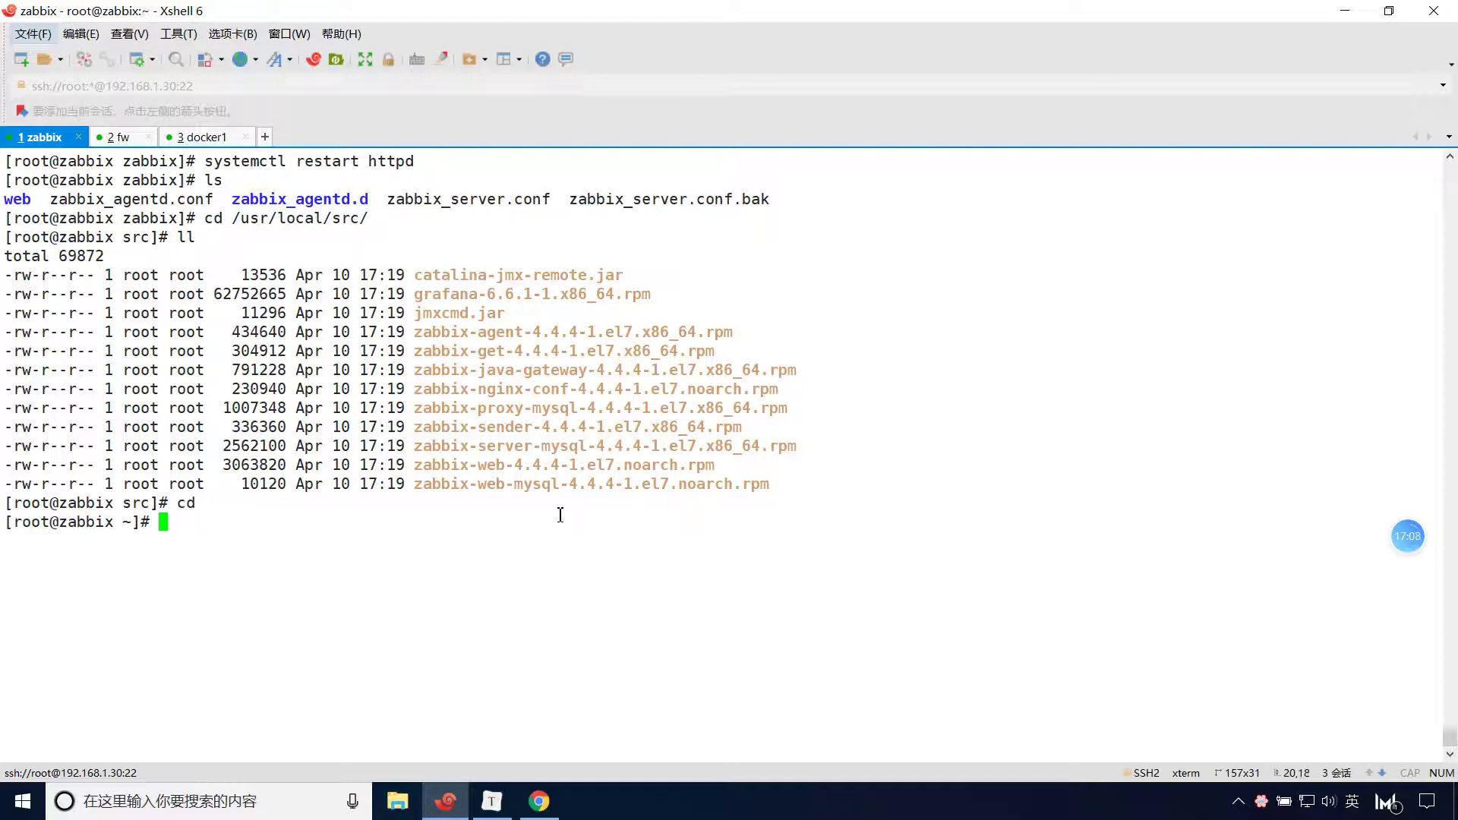
text(ls)
key(Return)
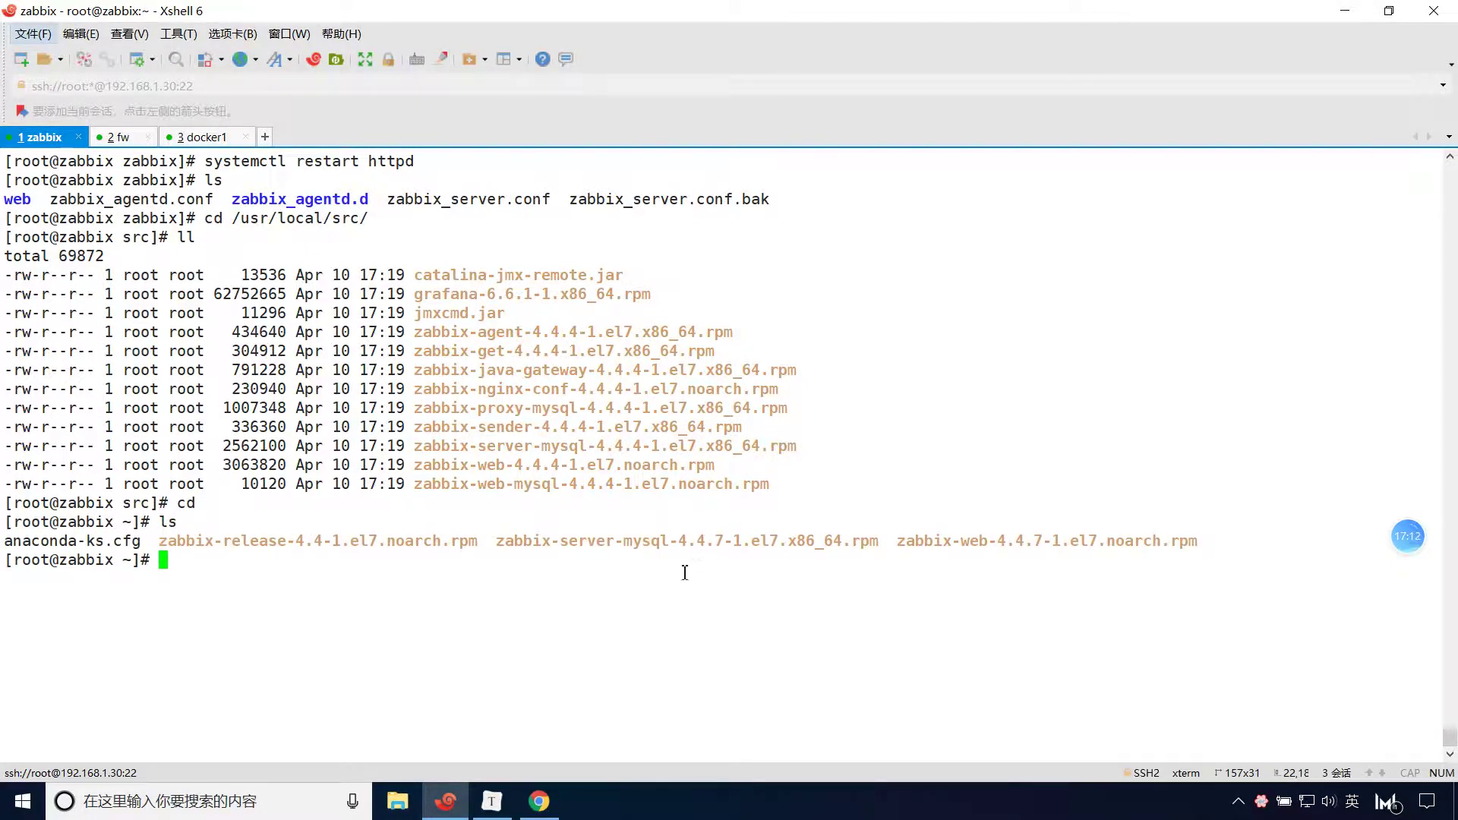
key(ctrl+l)
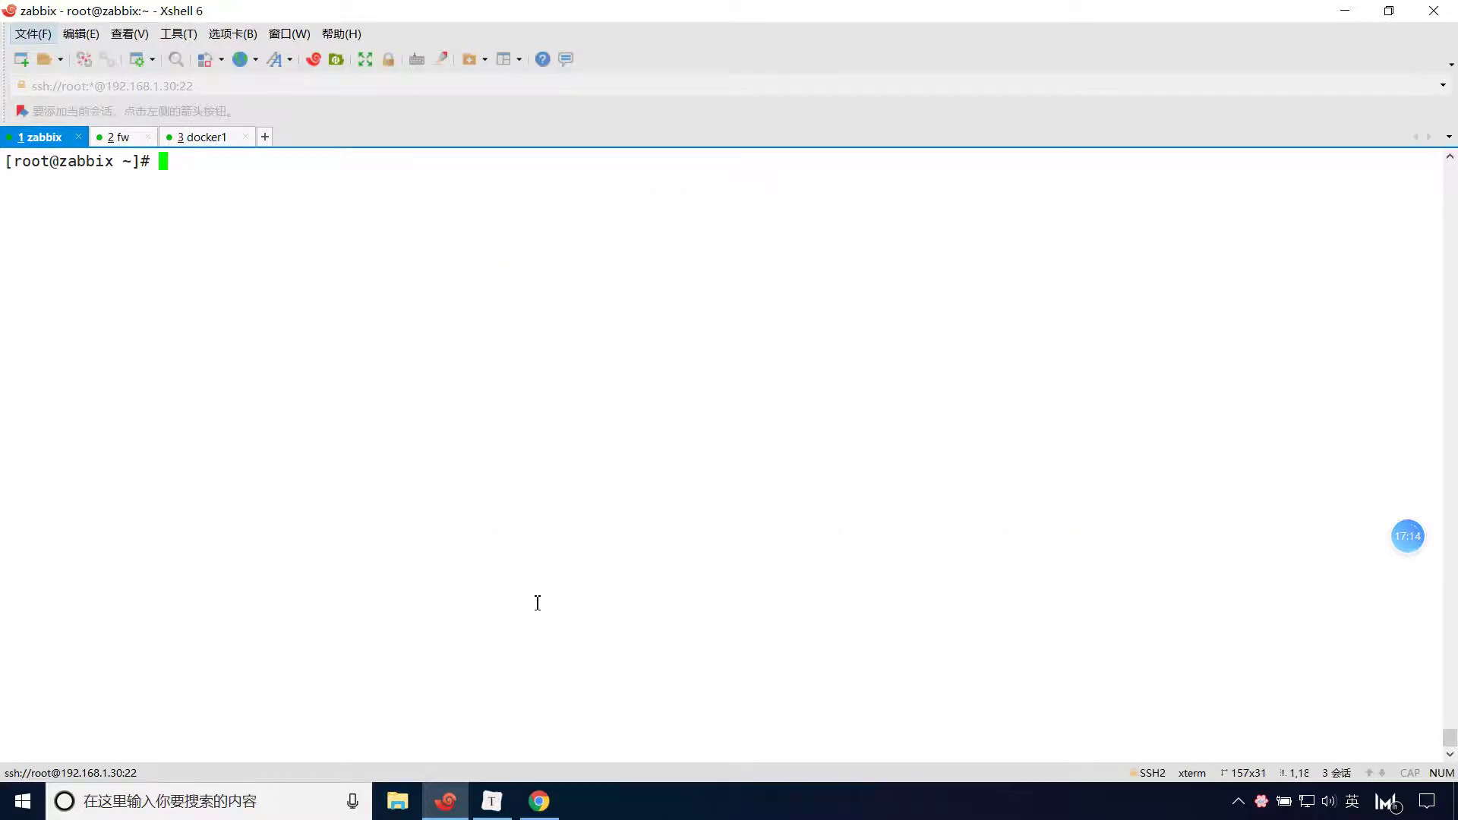
click(1345, 13)
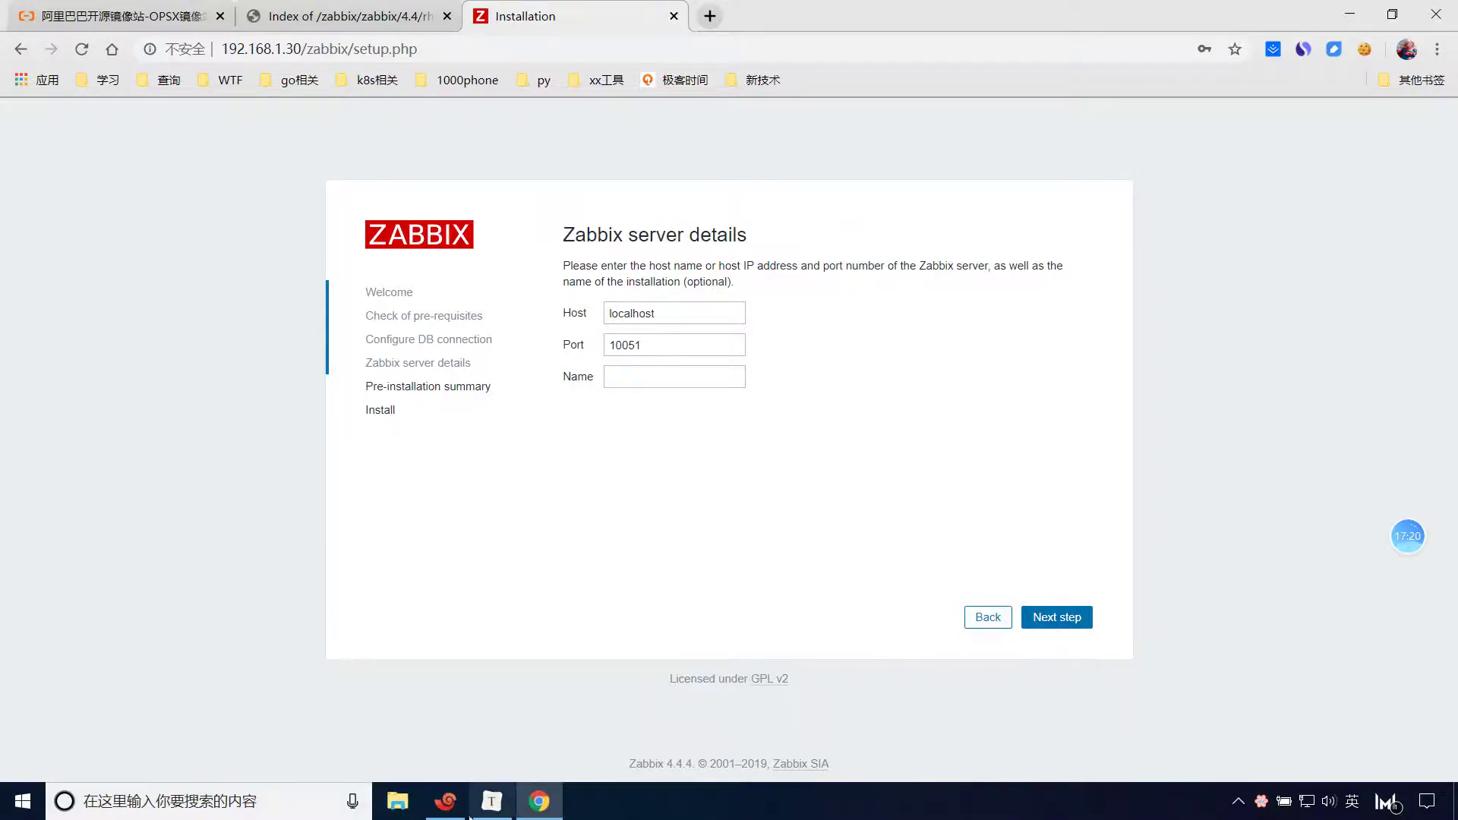
Check the setup notes and change the server Host from localhost to 192.168.1.30.
click(492, 802)
scroll(775, 297, down, 3)
scroll(775, 296, up, 9)
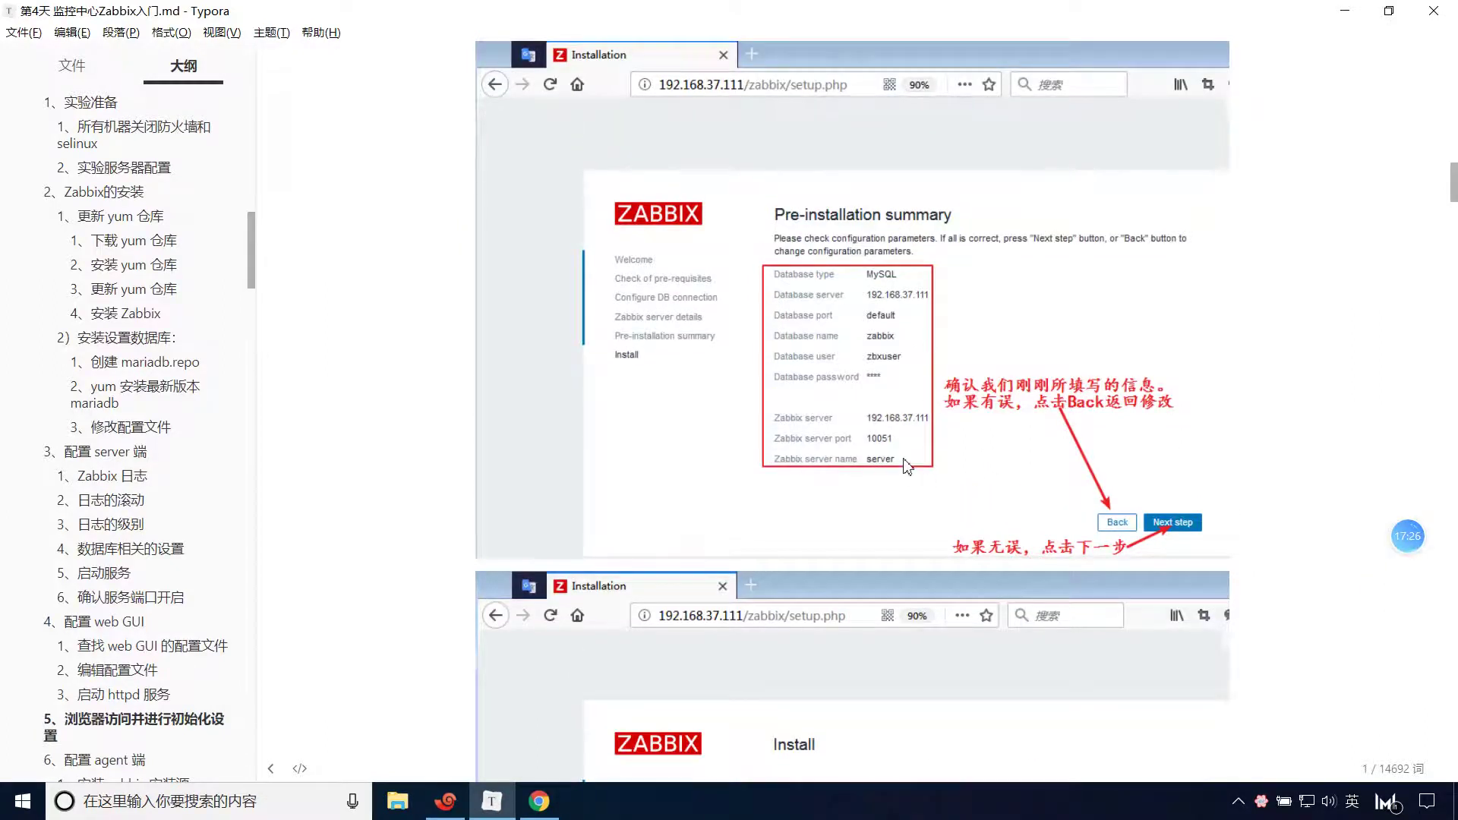
key(alt+Tab)
double_click(711, 307)
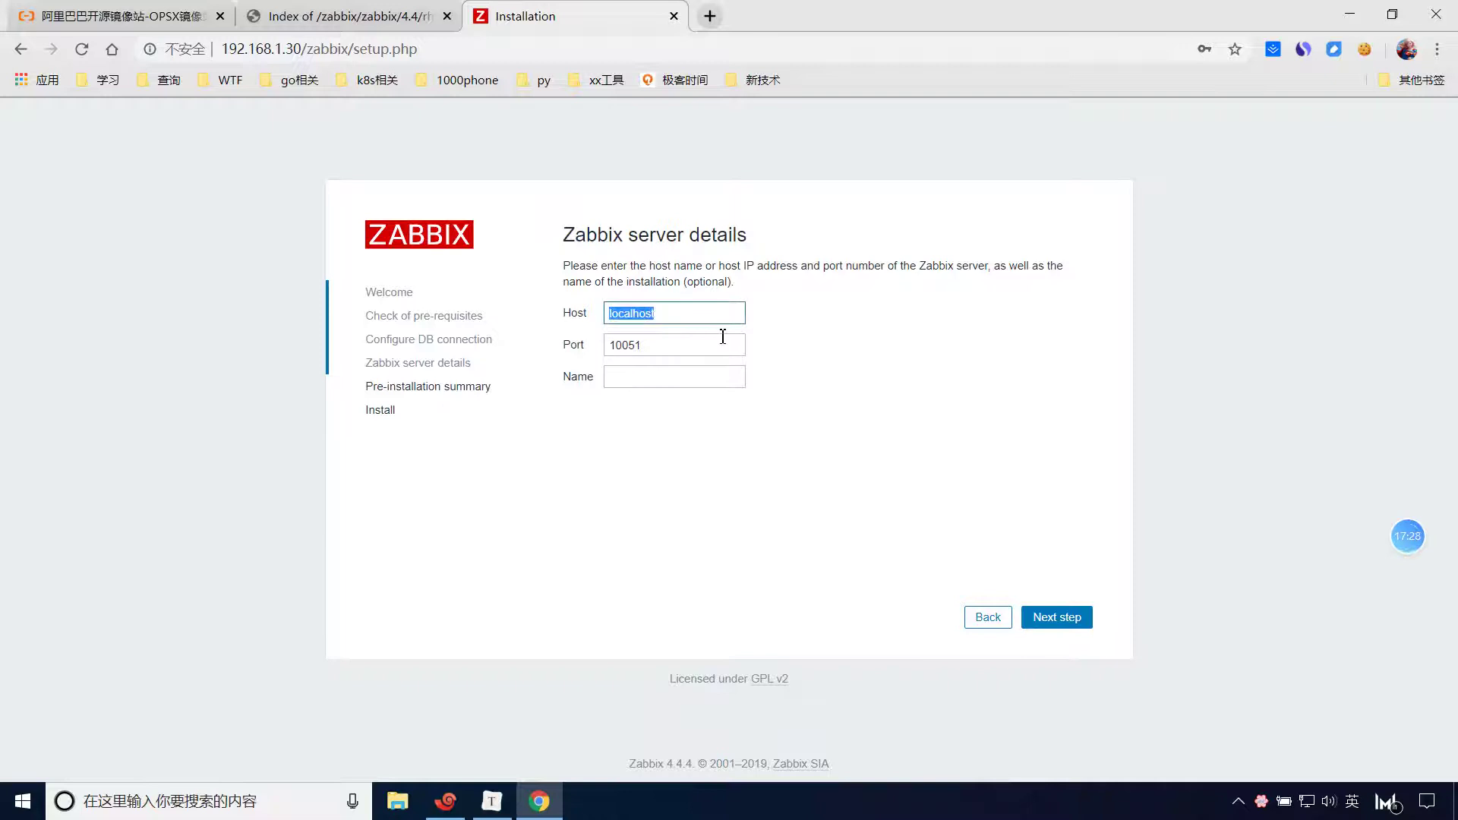
text(192)
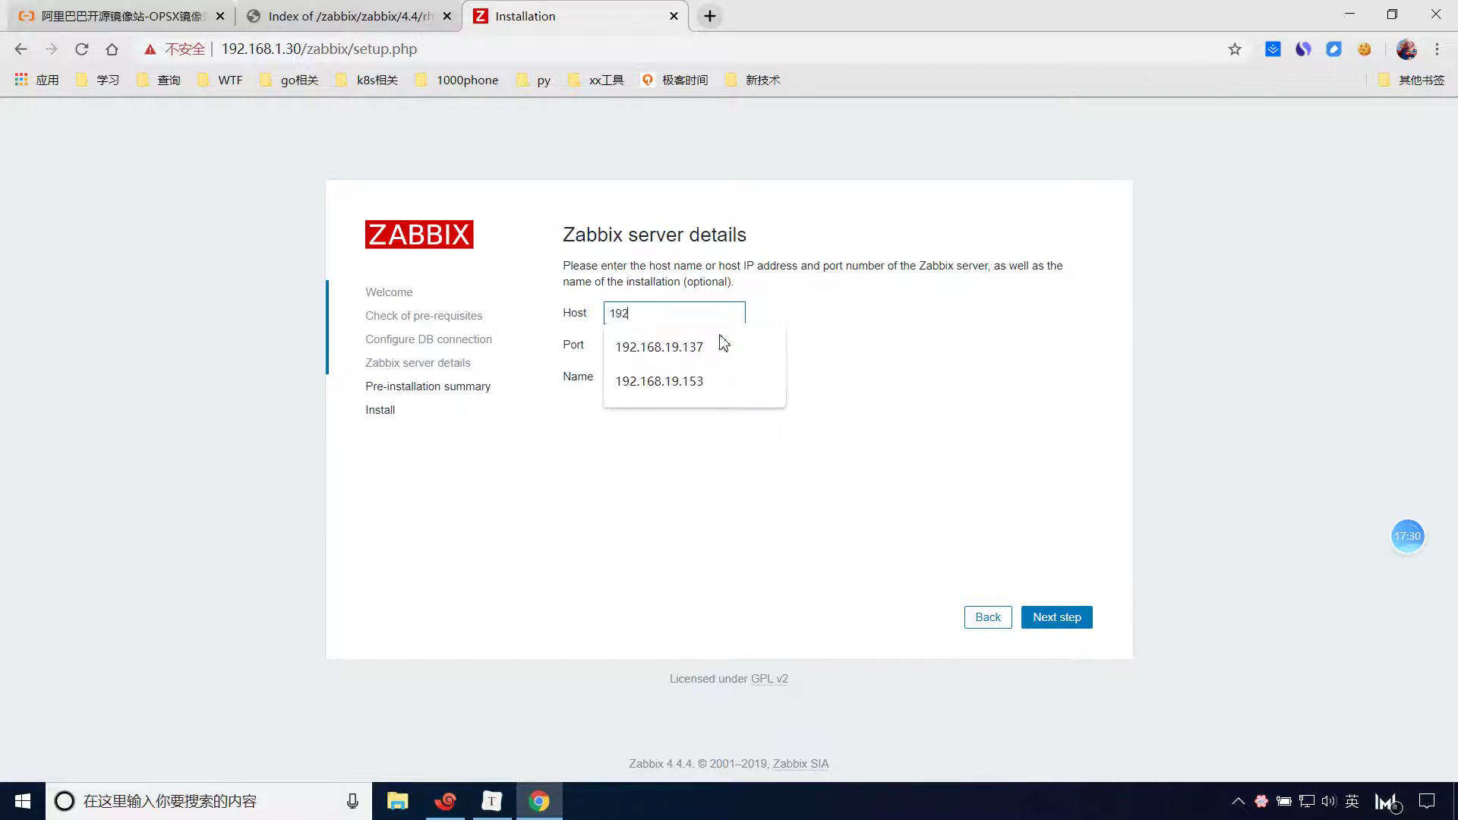
text(.168.1.30)
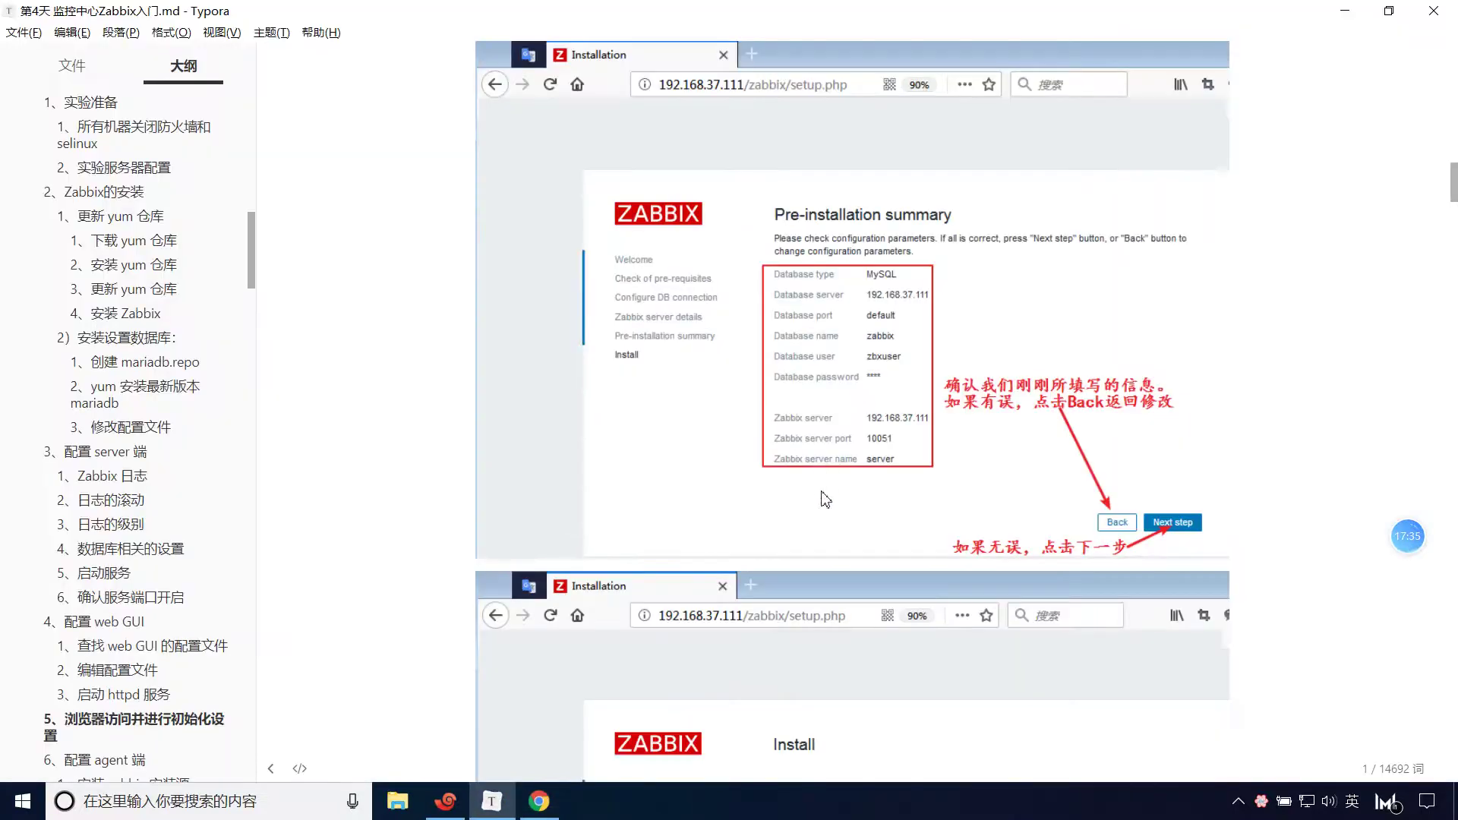
Name the server zabbix_server and advance to the pre-installation summary.
scroll(839, 423, up, 1)
scroll(839, 424, down, 1)
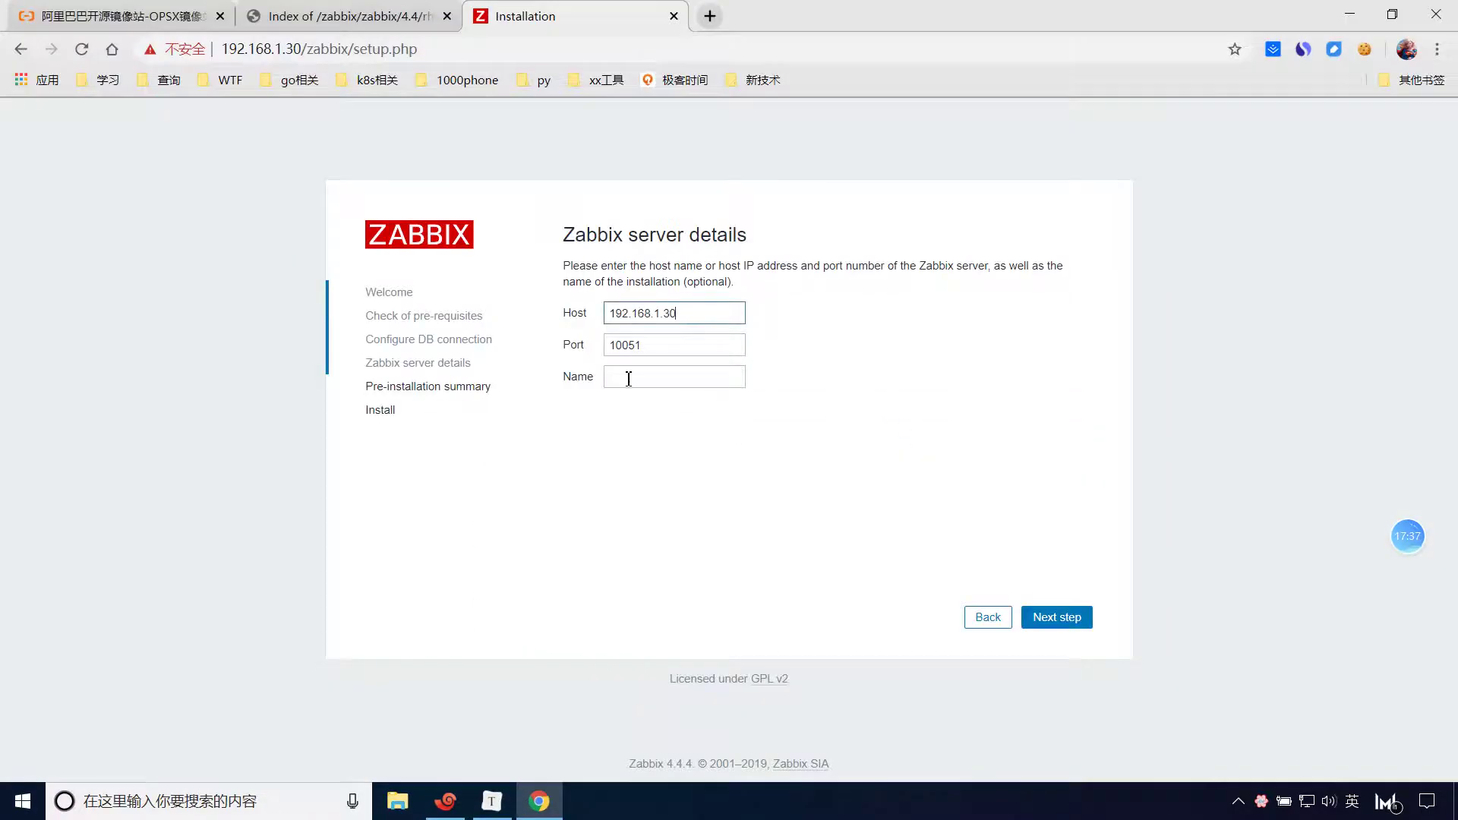
click(628, 377)
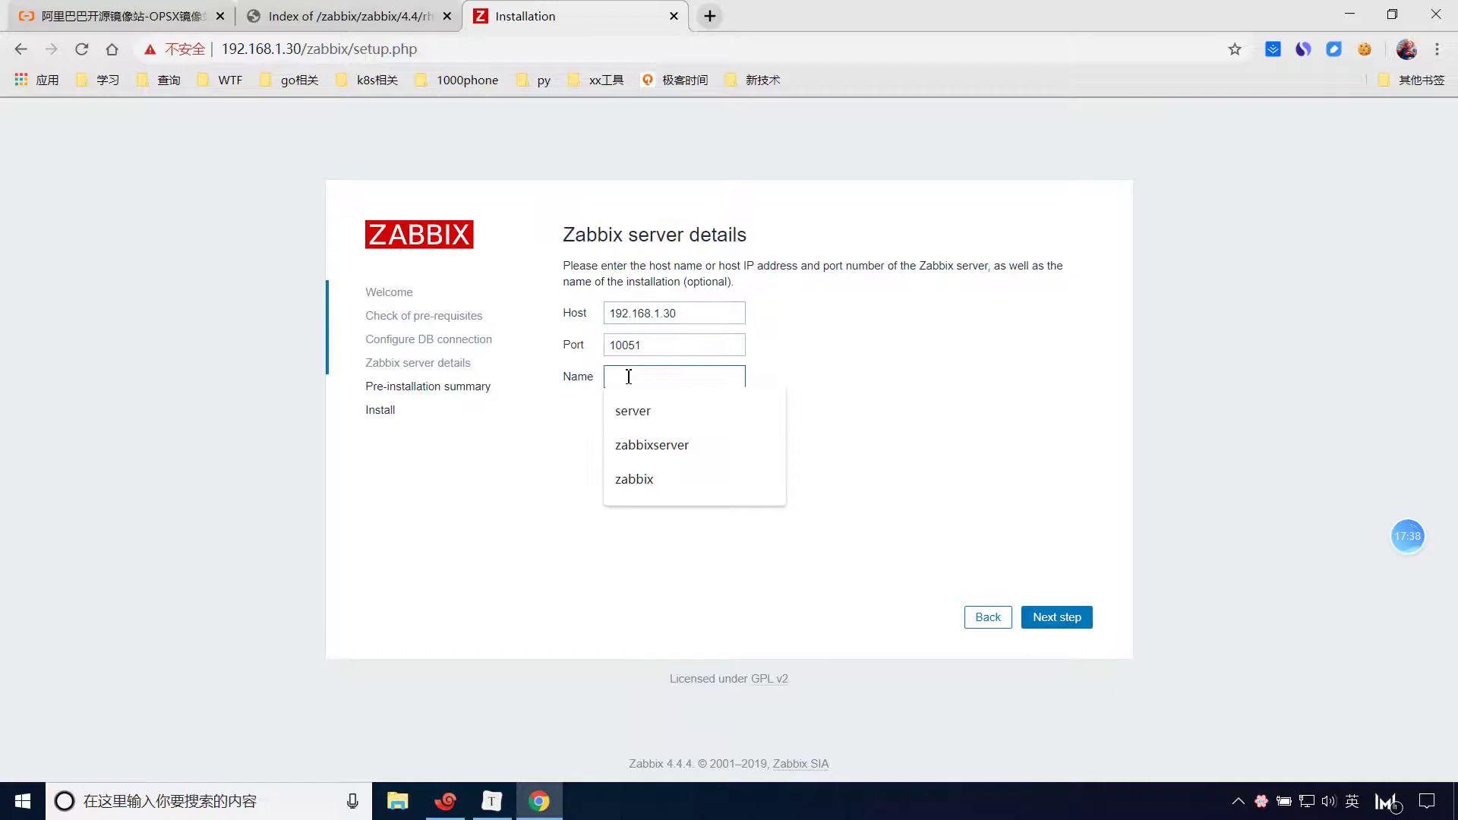
click(652, 489)
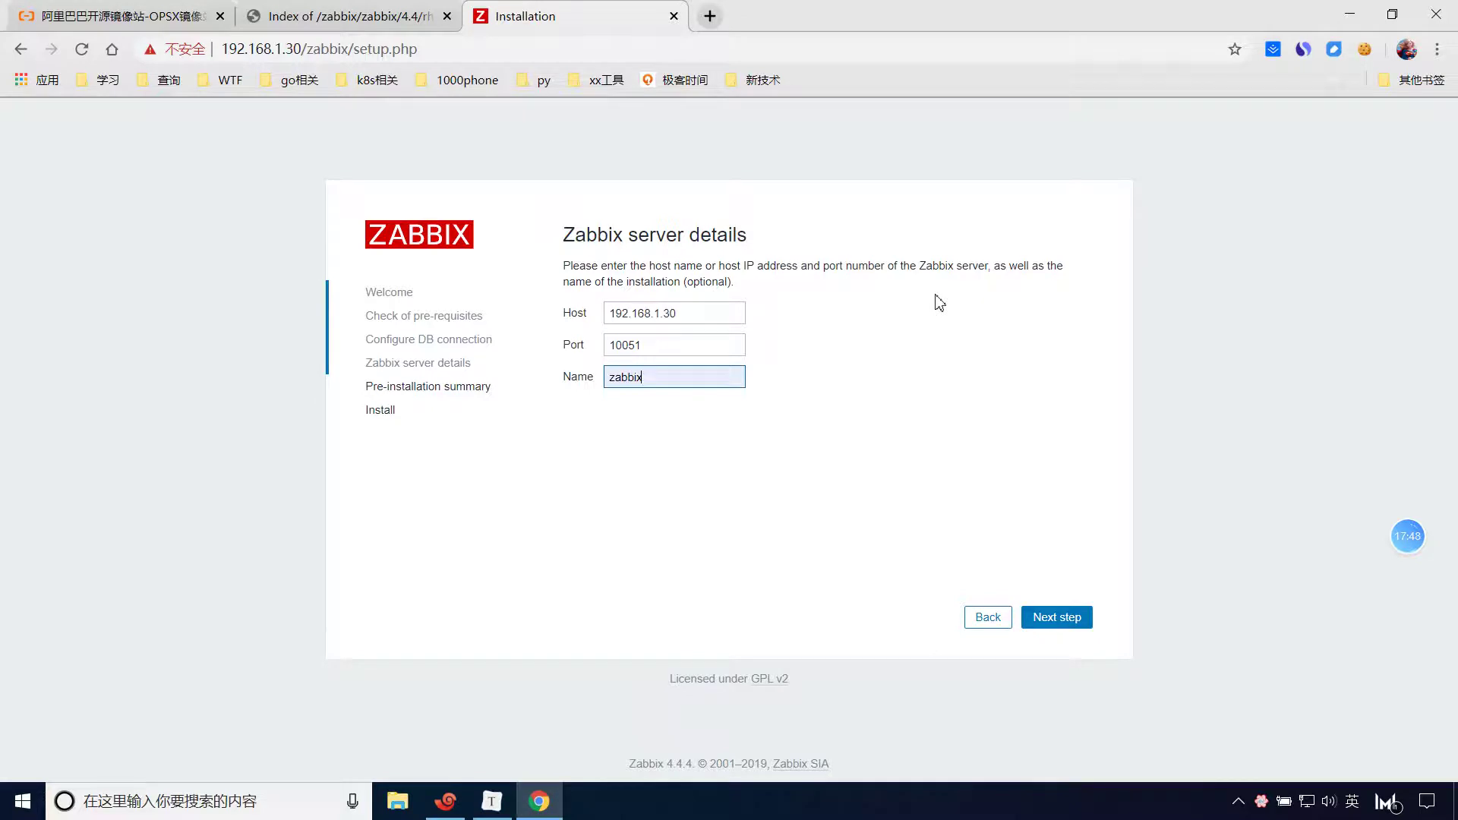
text(_server)
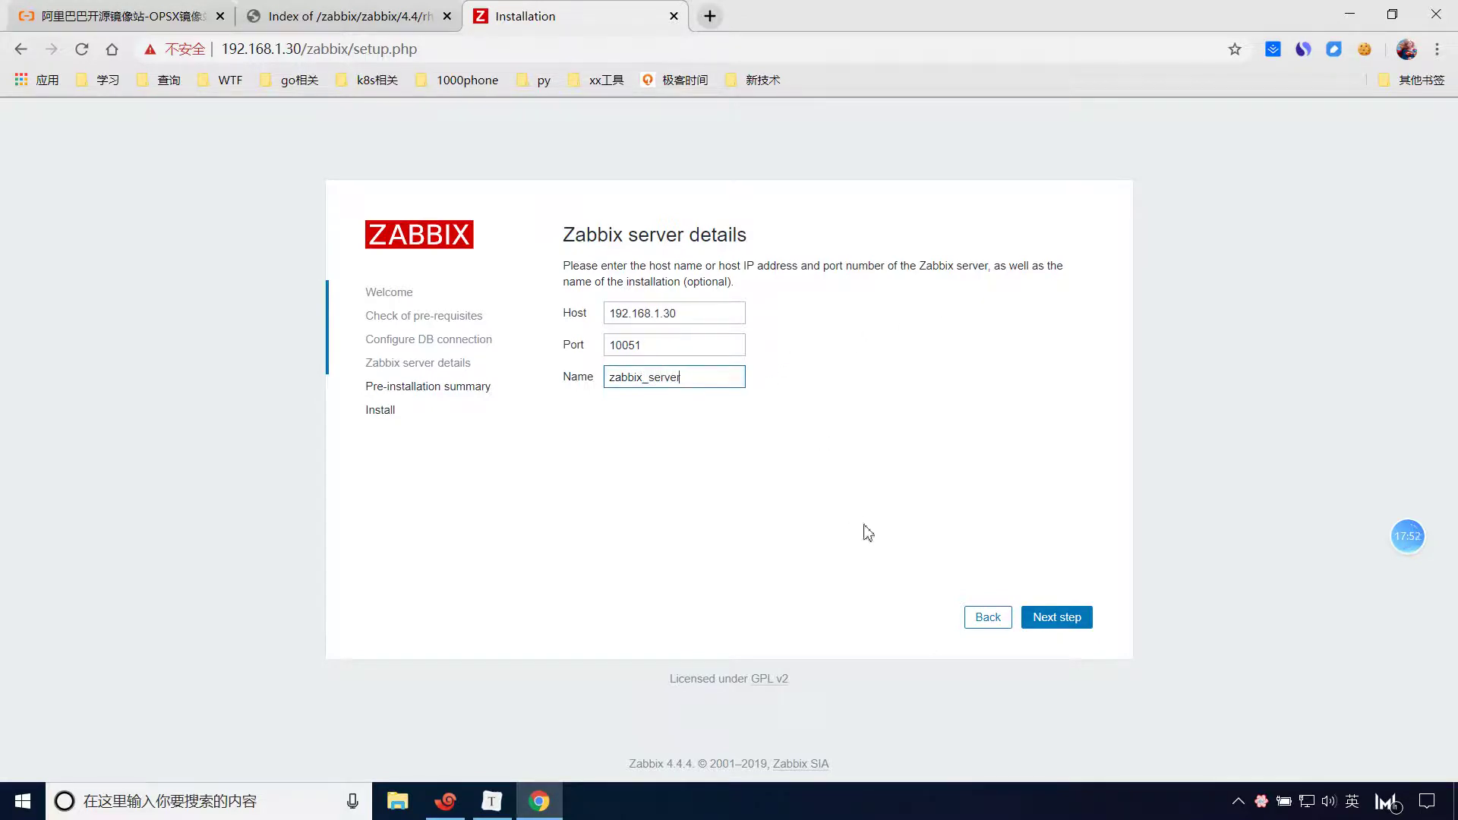
click(1059, 624)
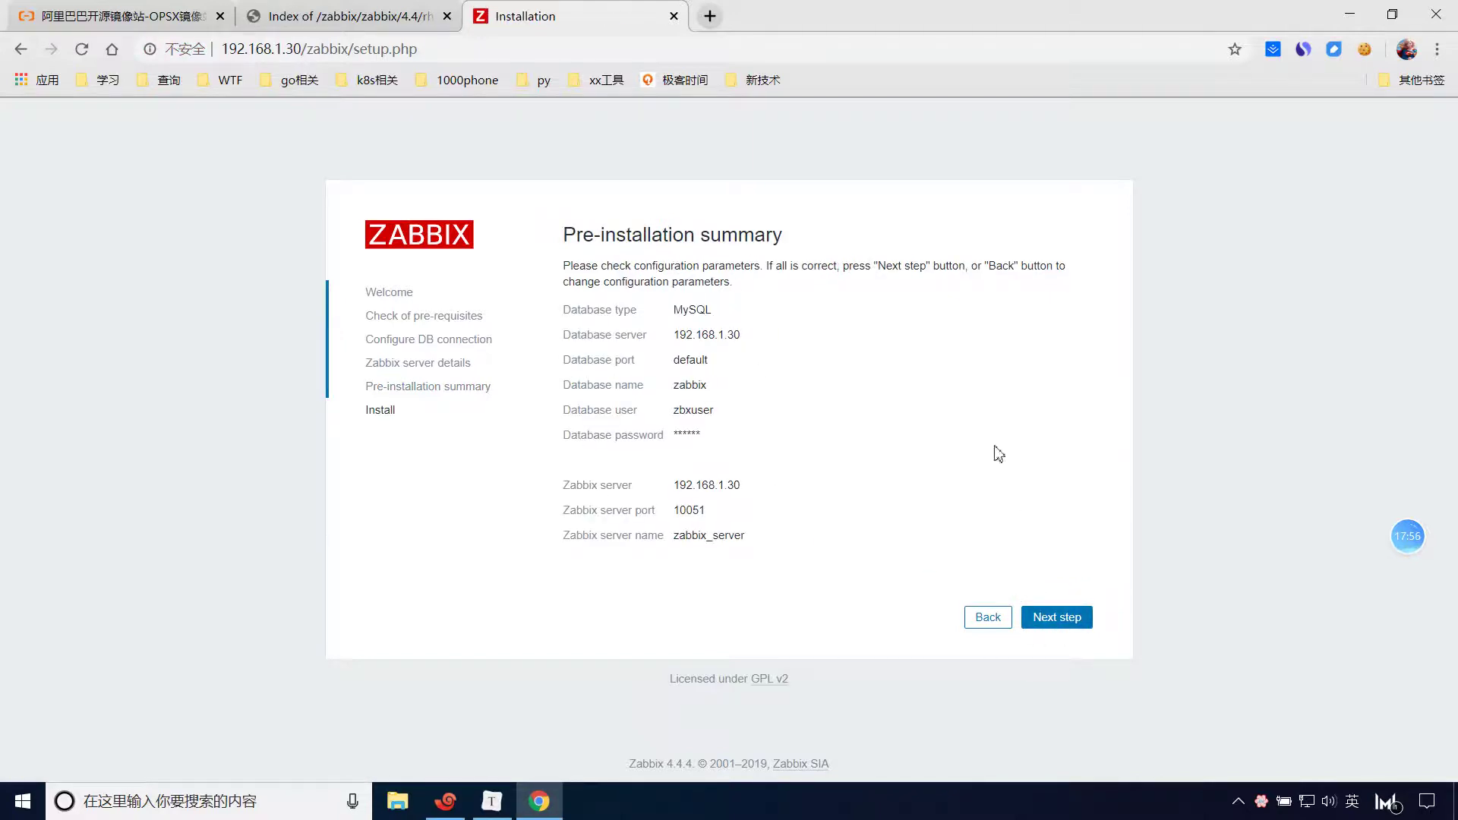
Review the summary, install the frontend creating zabbix.conf.php, and finish to the login page.
drag(560, 301, 785, 450)
click(1071, 621)
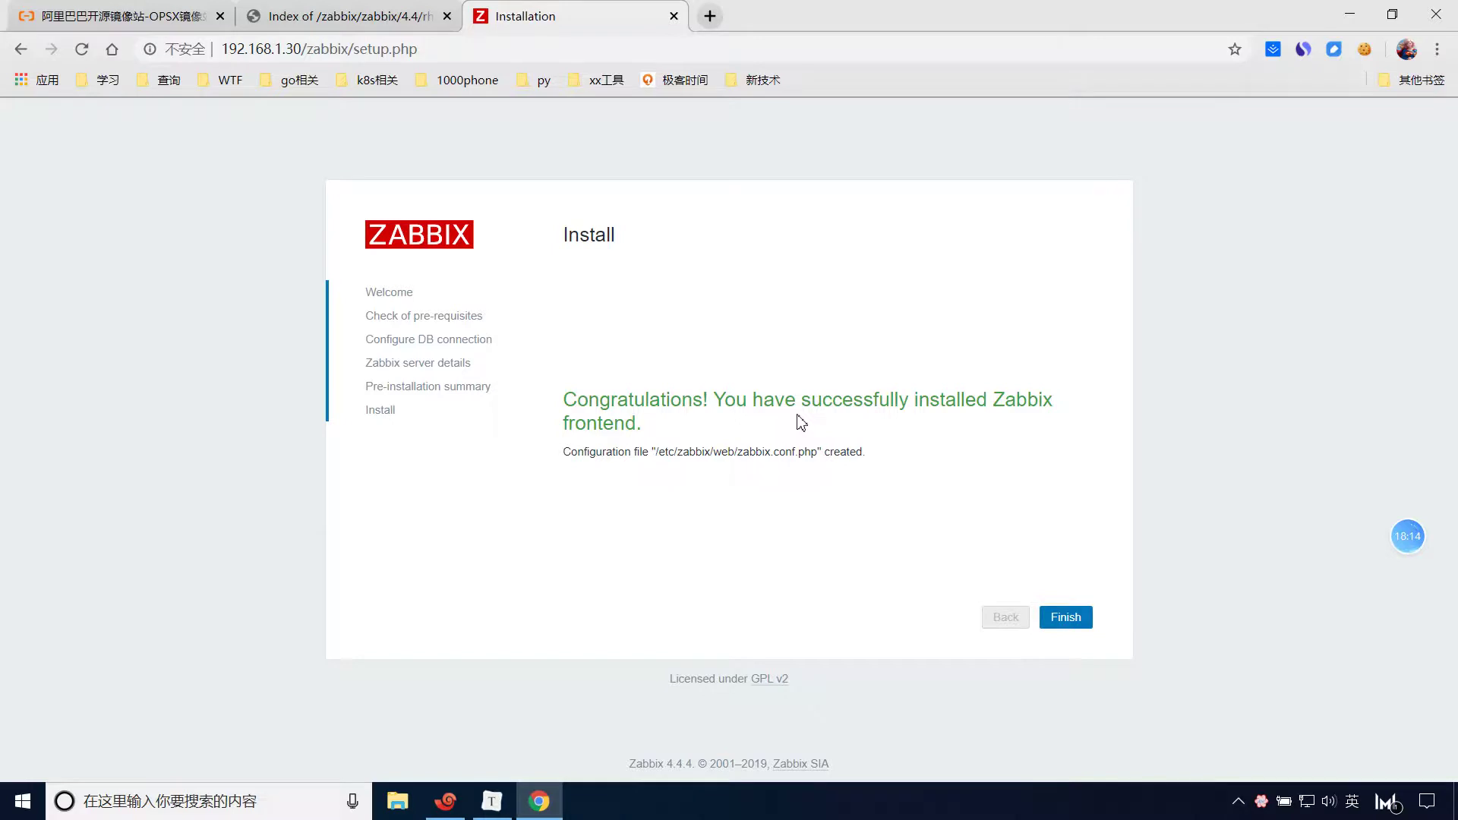
click(1064, 617)
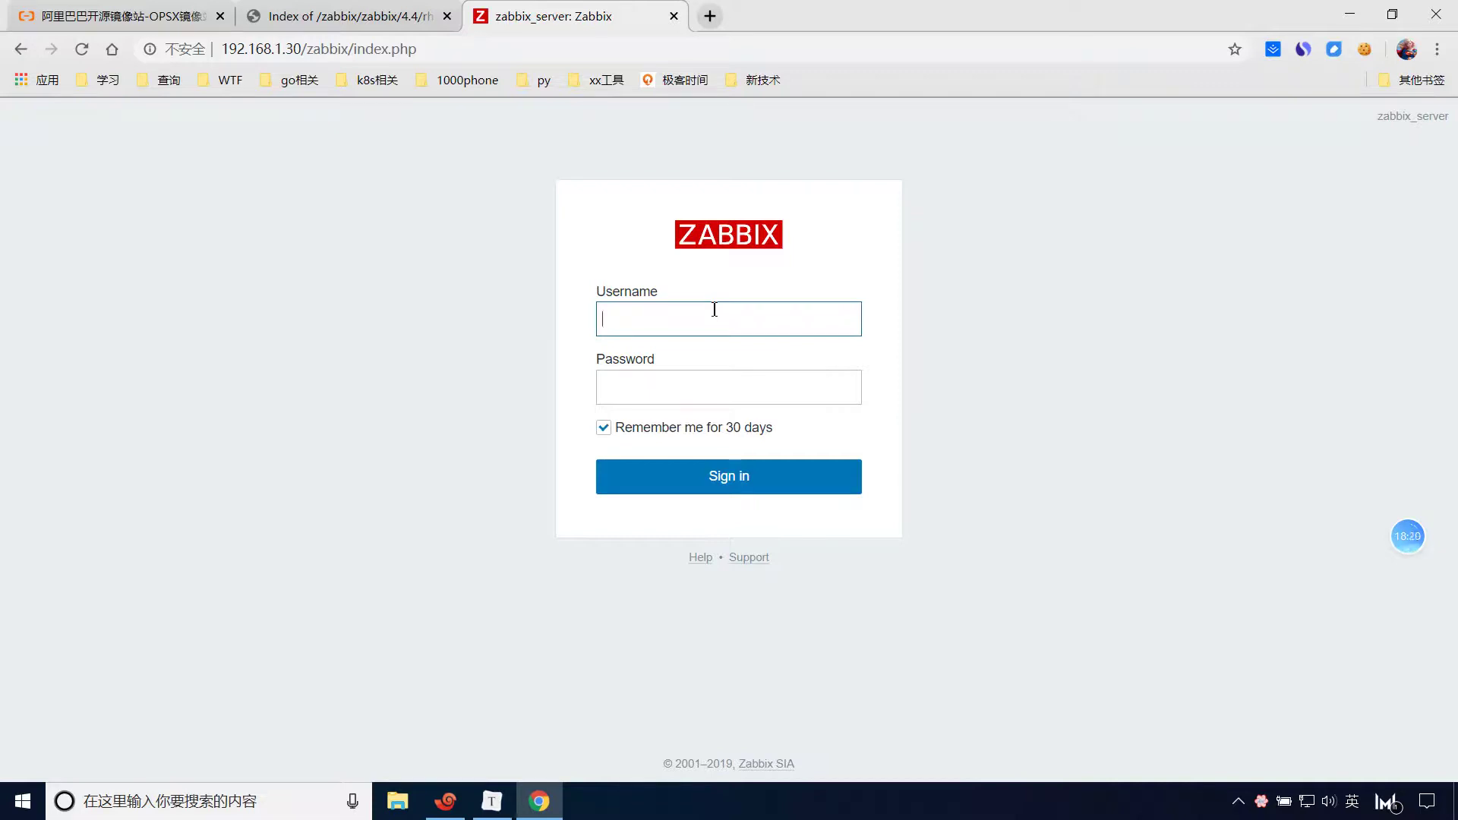
Sign in with username admin and the administrator password taken from the setup notes.
key(alt+Tab)
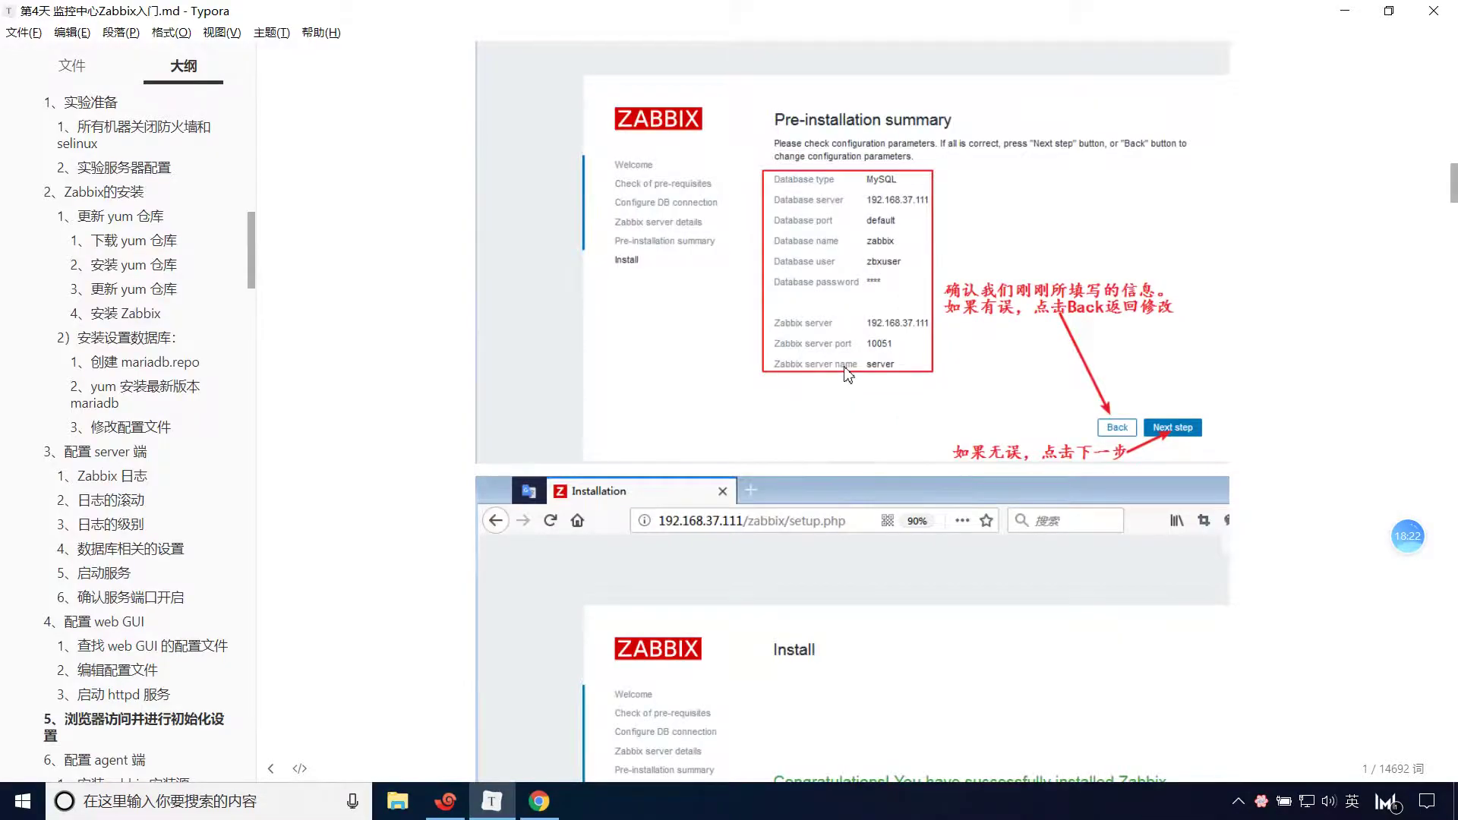
scroll(848, 374, down, 9)
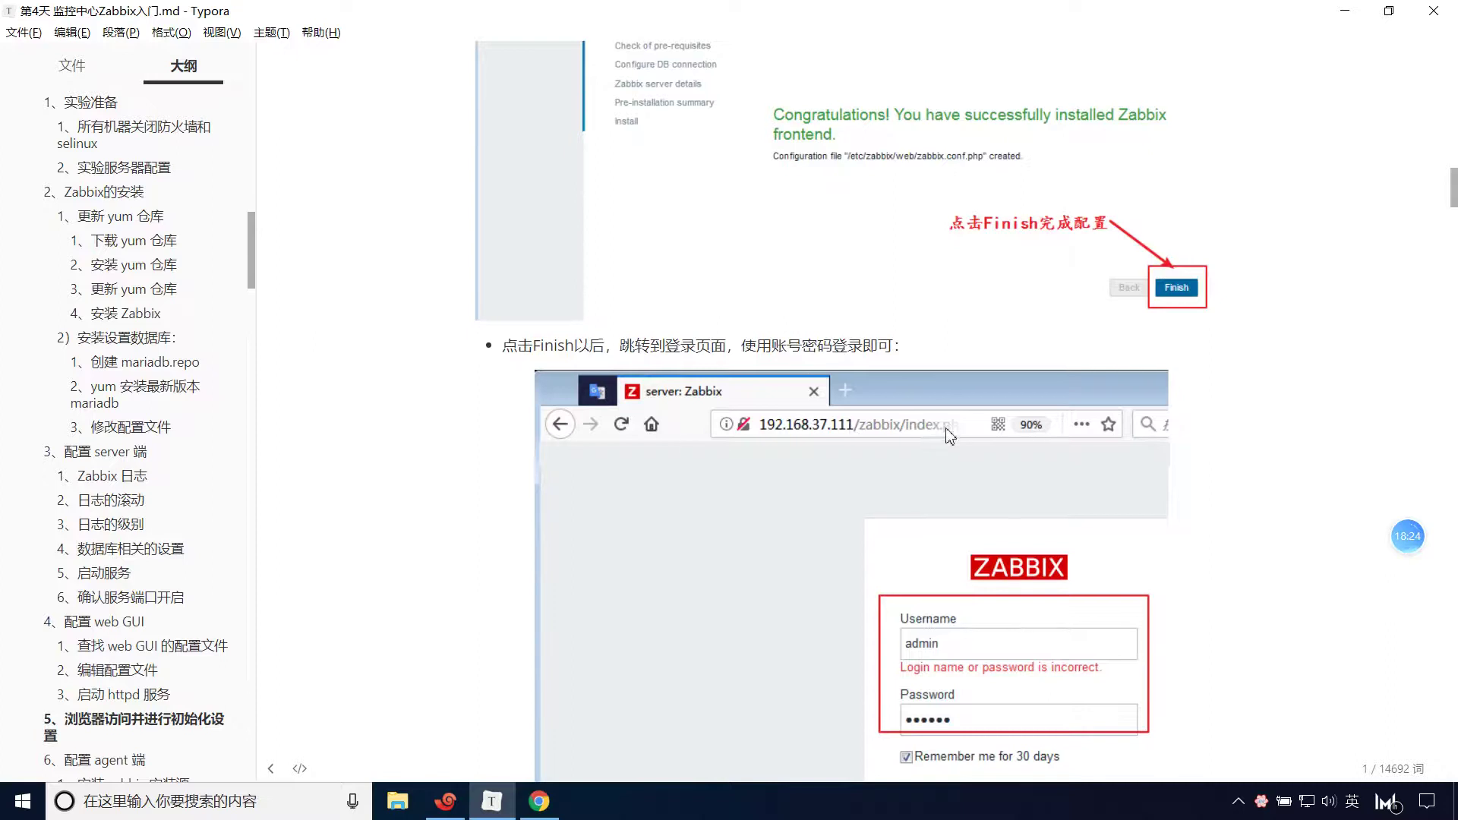
scroll(948, 435, down, 3)
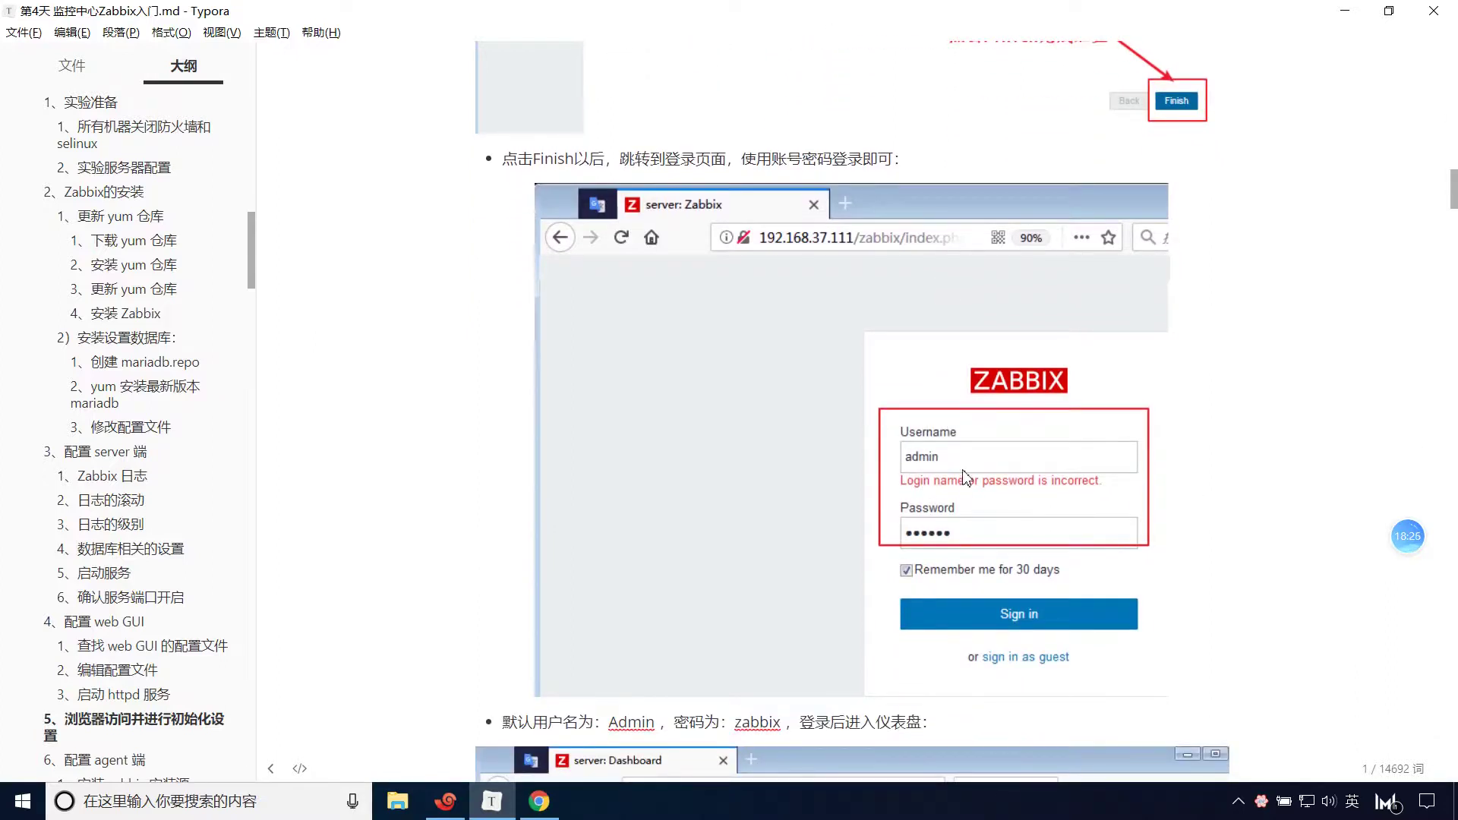
key(alt+Tab)
text(admin)
key(Tab)
text(z)
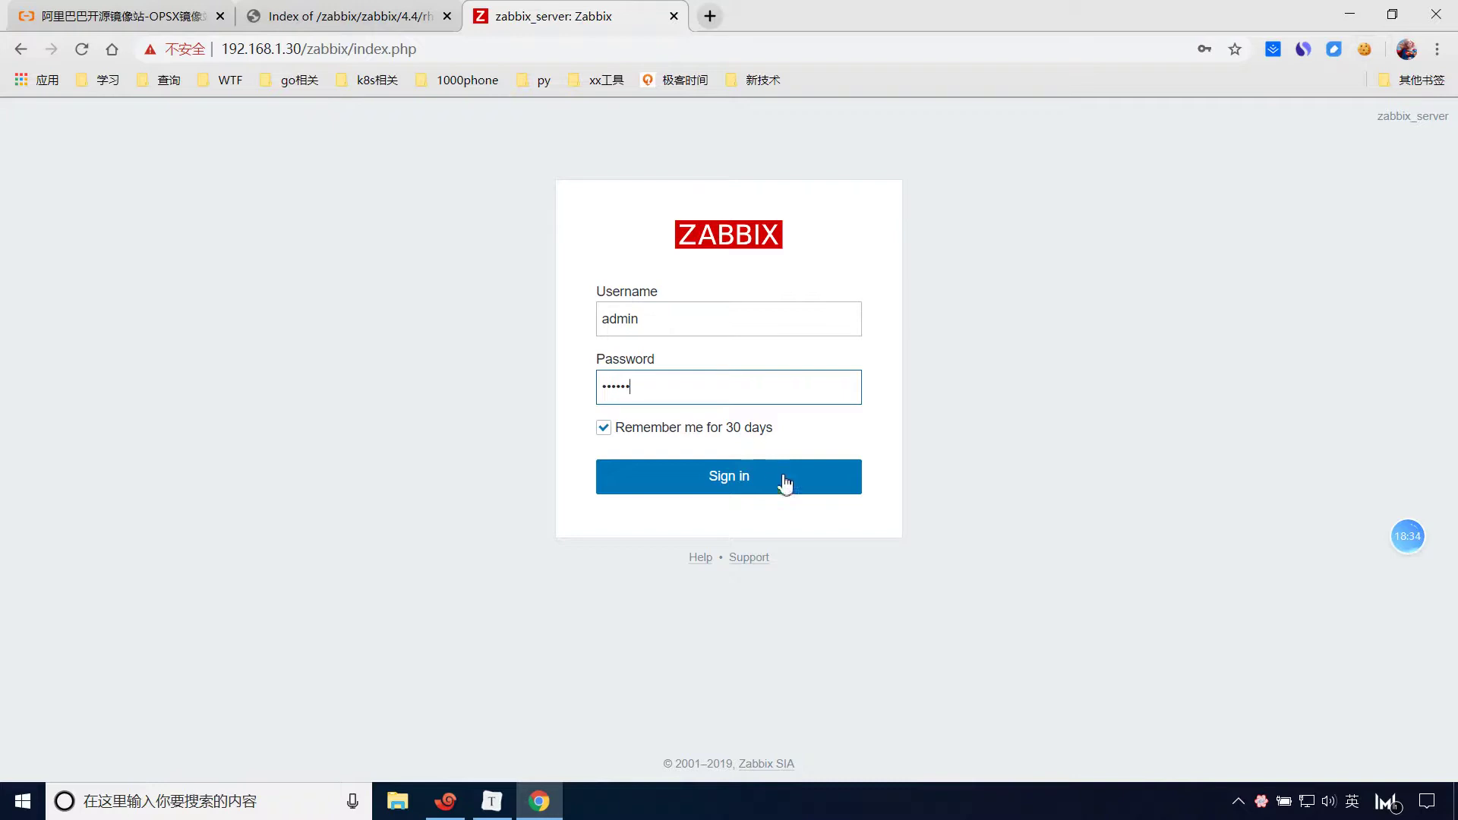
click(755, 477)
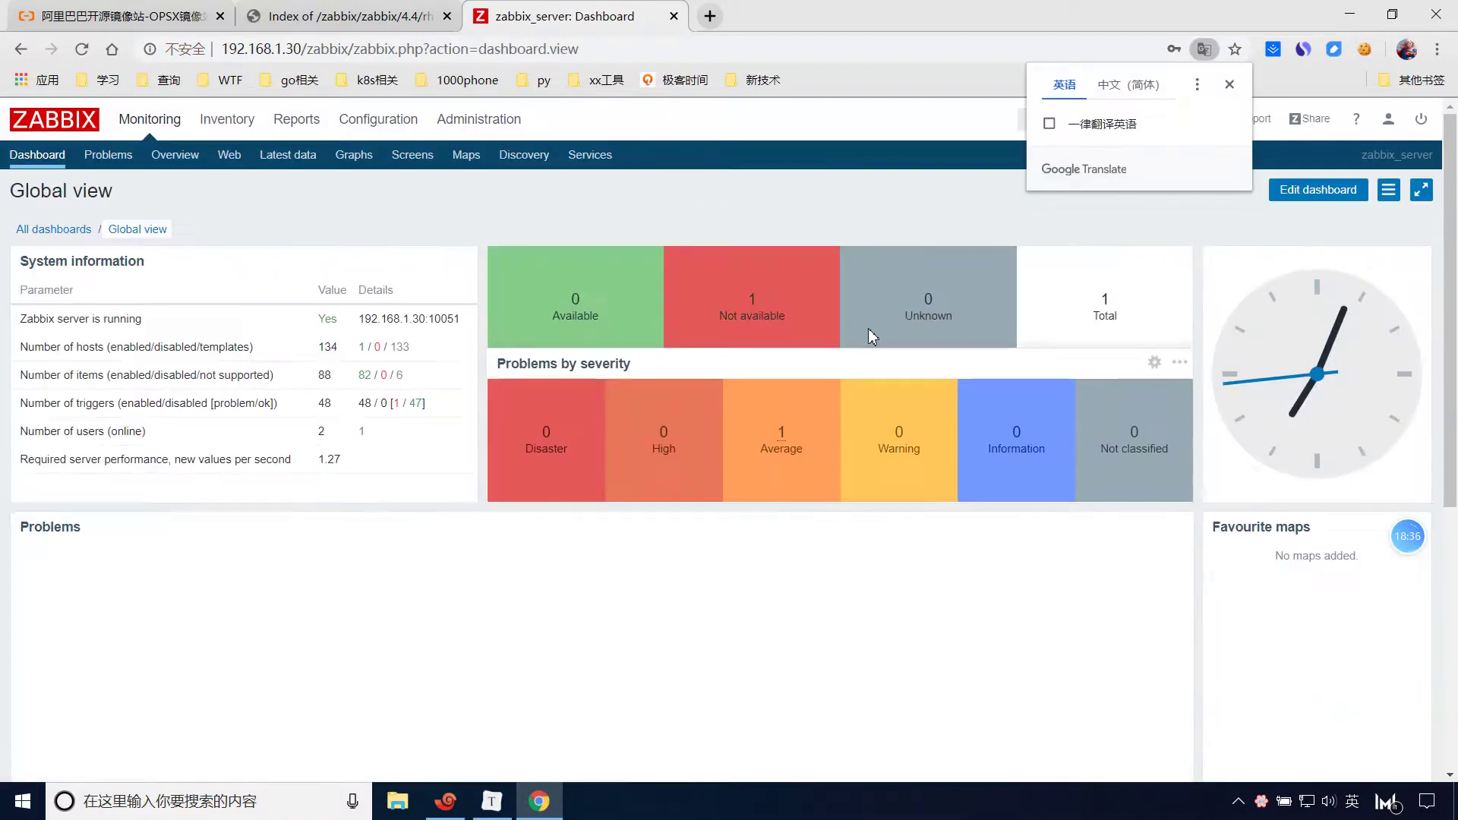
Dismiss the Google Translate offer, hide the notes and Chrome, and close the desktop dialog.
click(1230, 85)
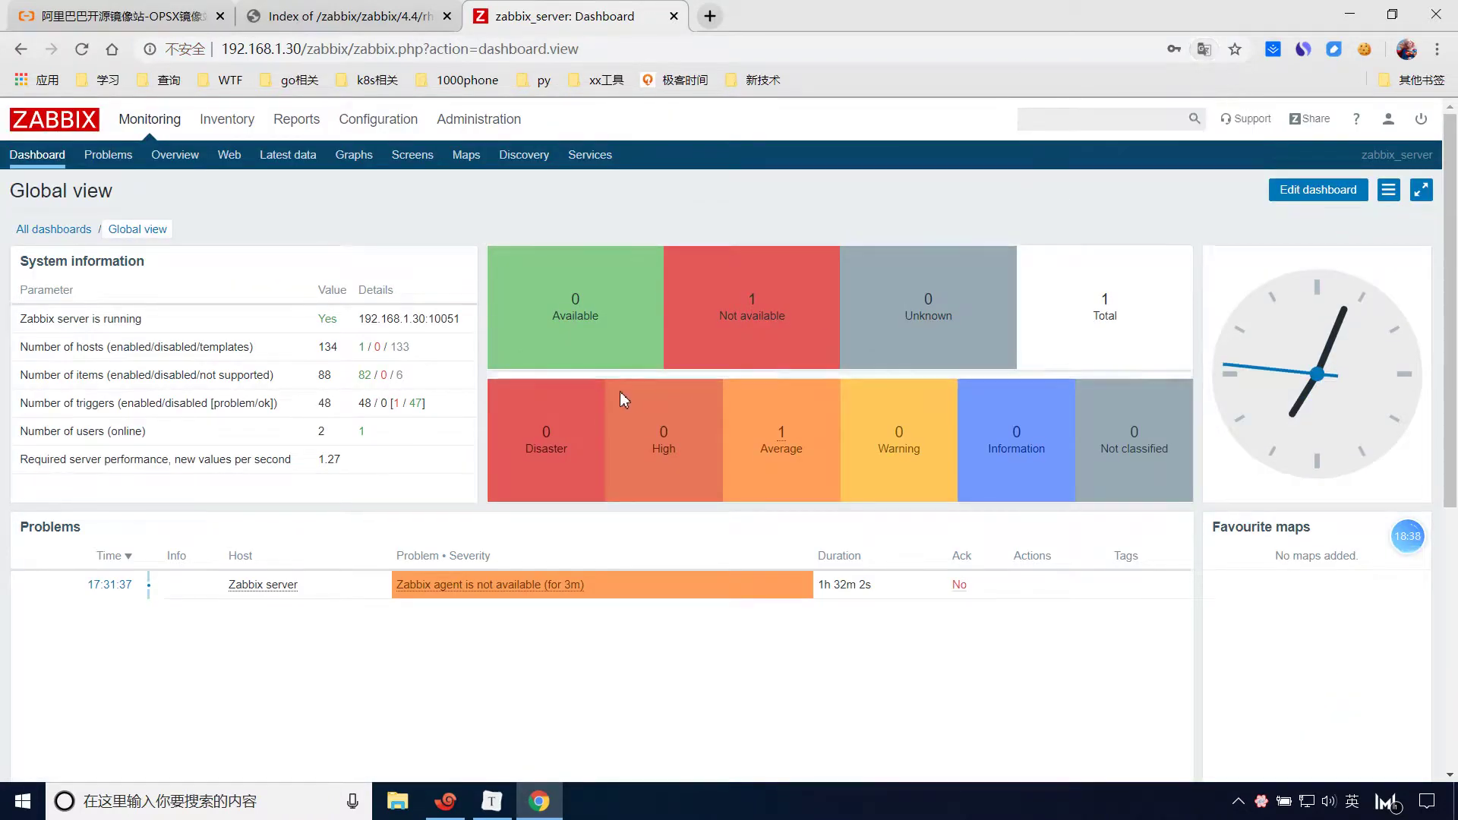
click(492, 802)
scroll(786, 469, down, 5)
scroll(786, 468, down, 3)
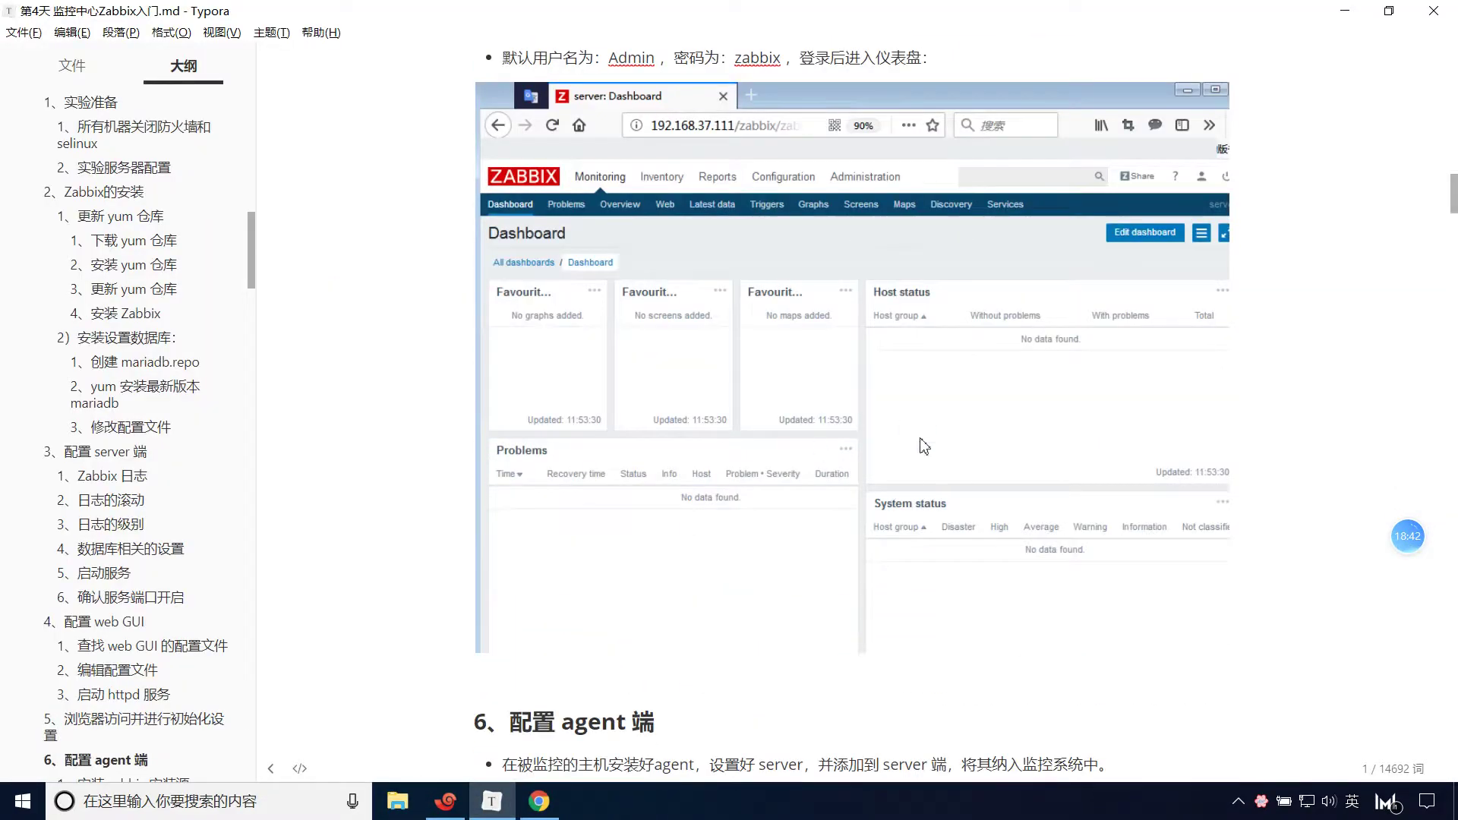
scroll(786, 468, up, 2)
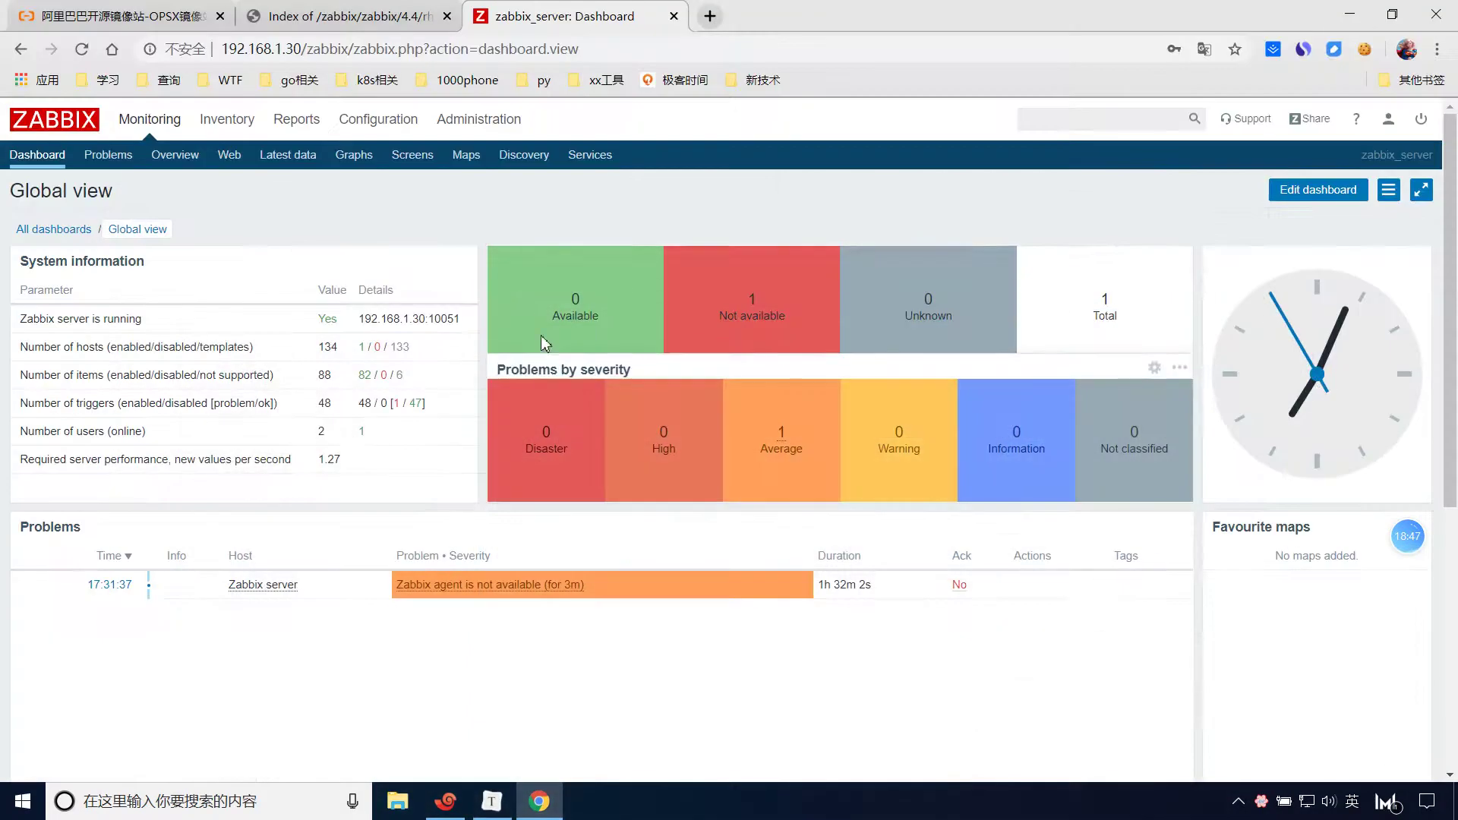
click(1345, 10)
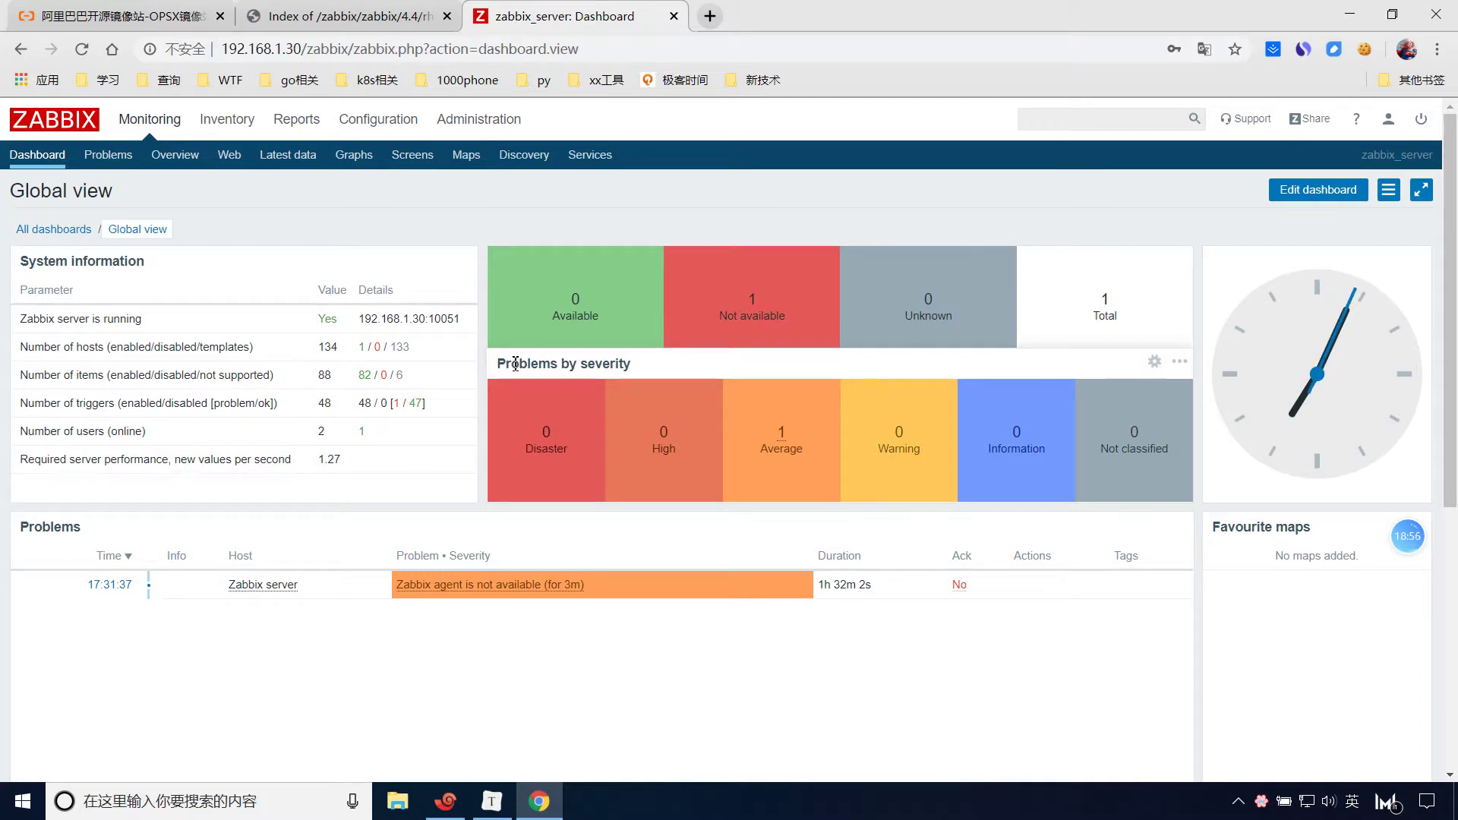
click(1363, 15)
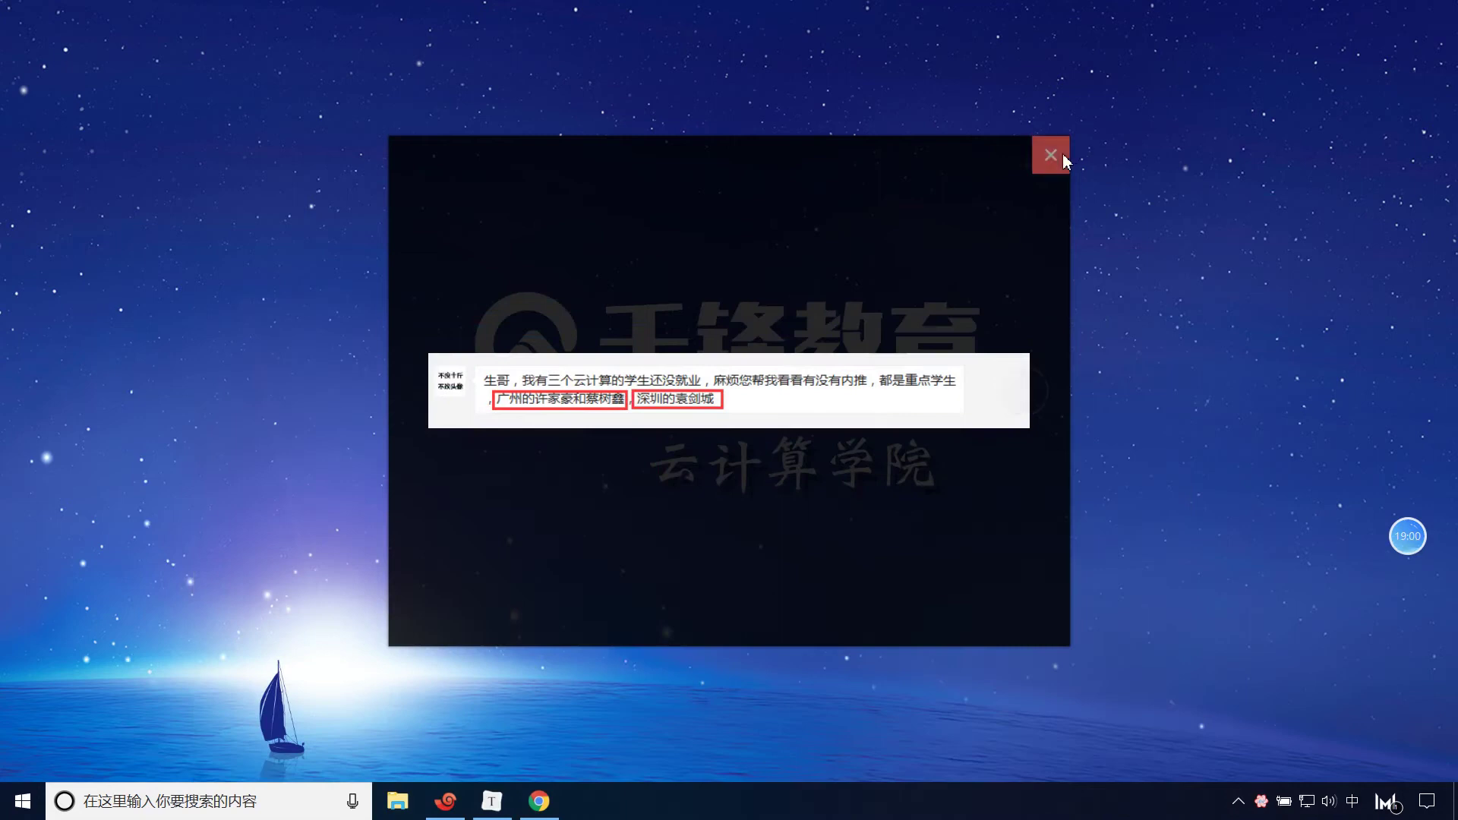
click(1050, 150)
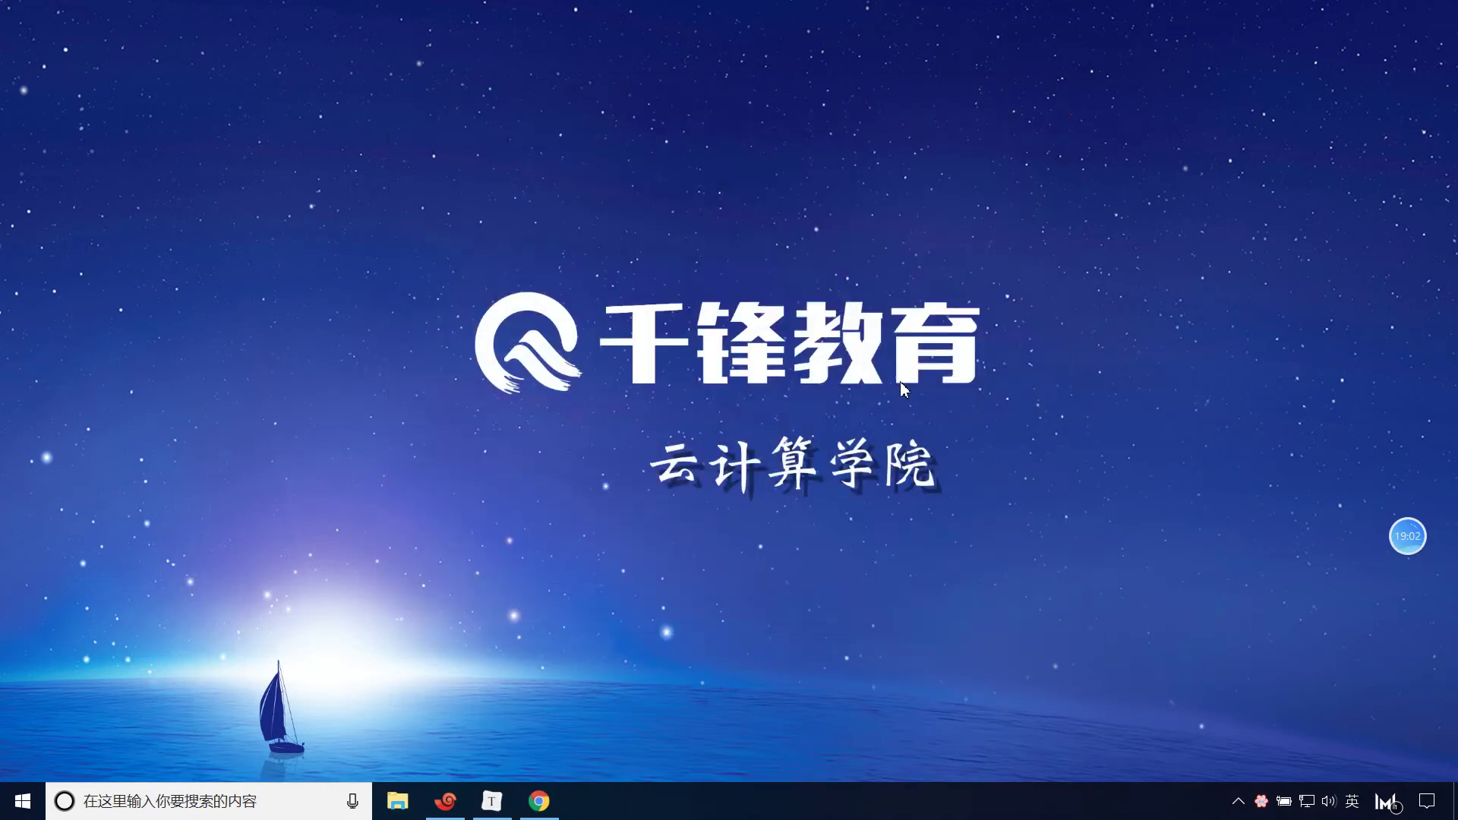